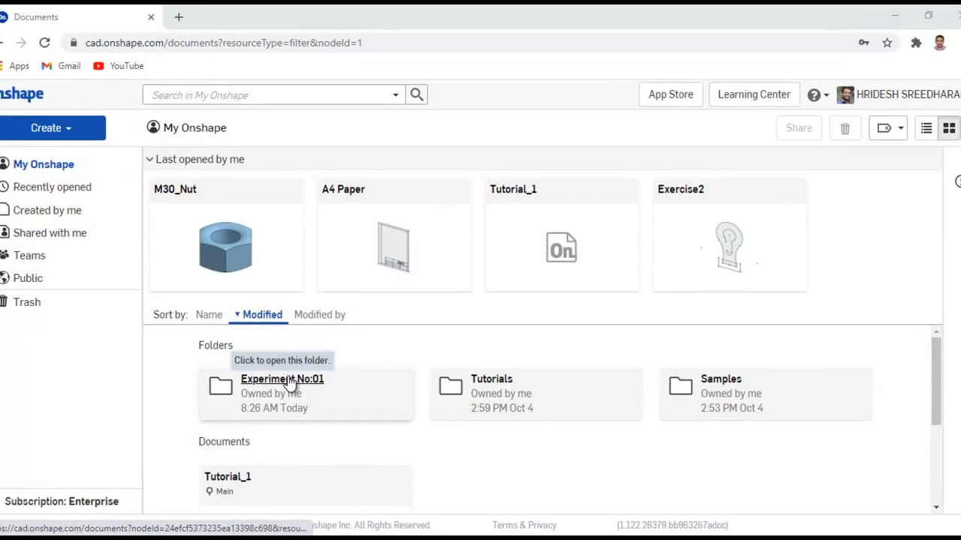
Copy the M30_Nut workspace in the Experiment No:01 folder to a new document named M30_Bolt.
click(285, 382)
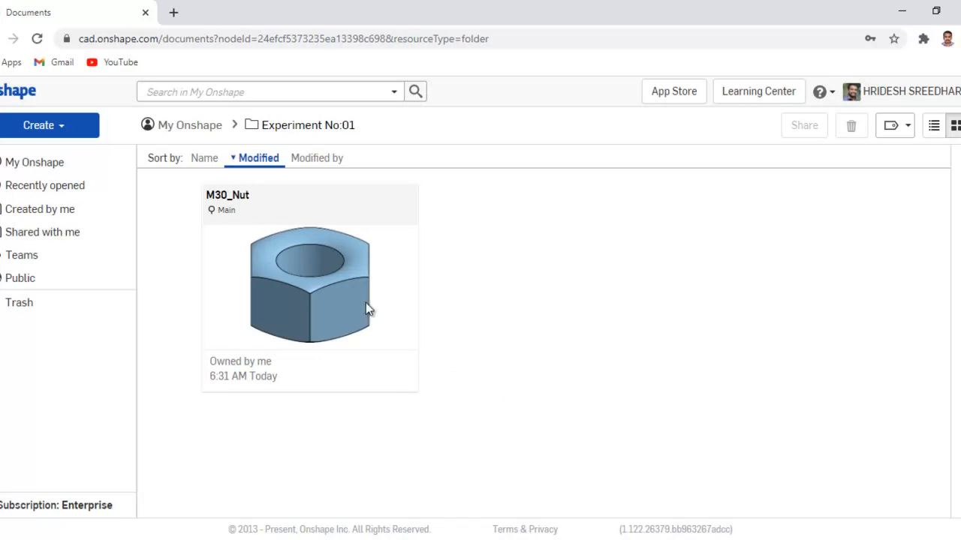
right_click(347, 287)
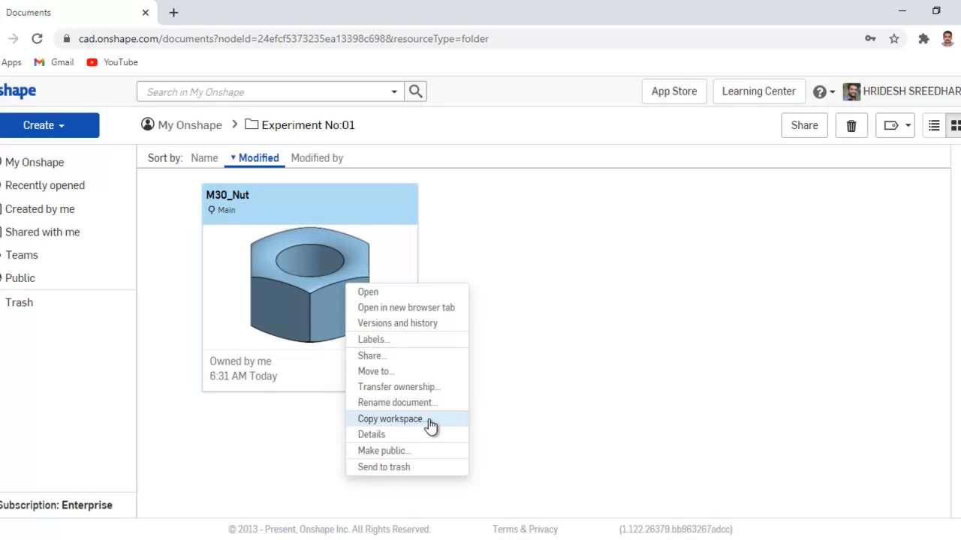
click(390, 419)
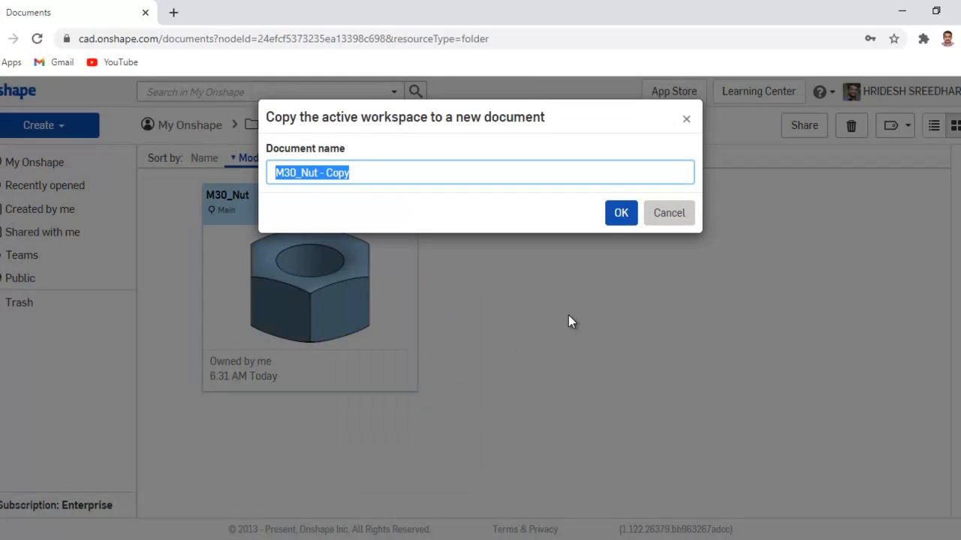
click(371, 174)
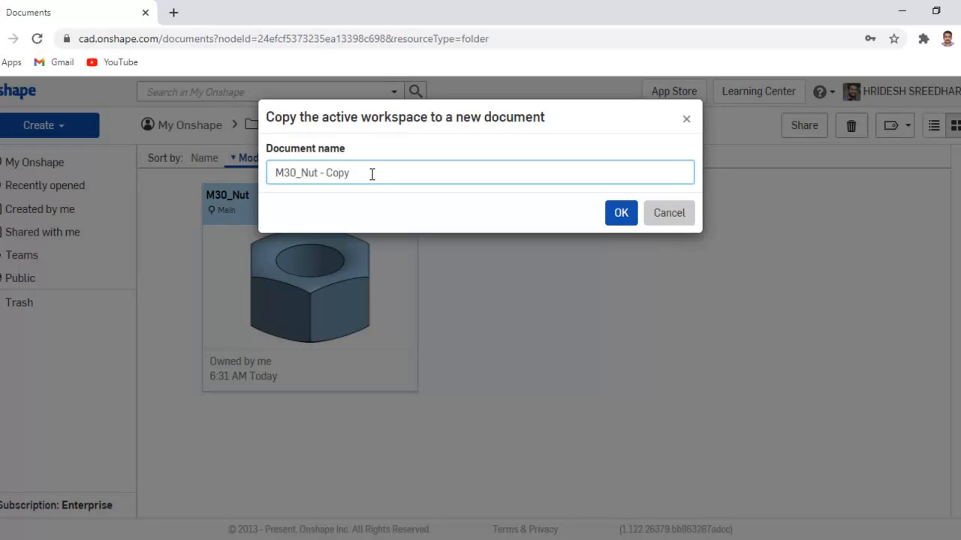
key(BackSpace)
key(BackSpace)
key(BackSpace)
key(BackSpace)
key(BackSpace)
key(BackSpace)
key(BackSpace)
key(BackSpace)
key(BackSpace)
key(BackSpace)
text(Bolt)
click(612, 217)
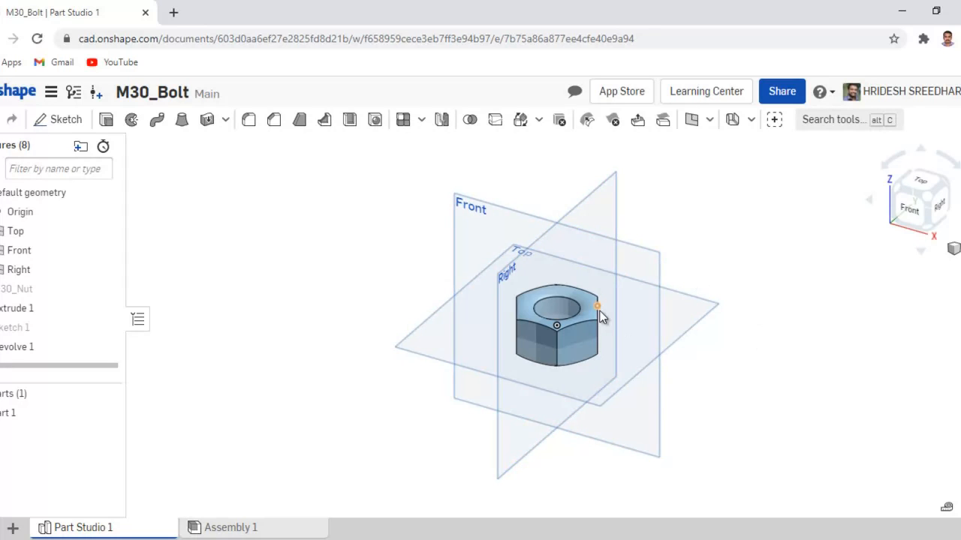
Open the M30_Nut sketch for editing and rename it M30_Bolt.
right_click(11, 294)
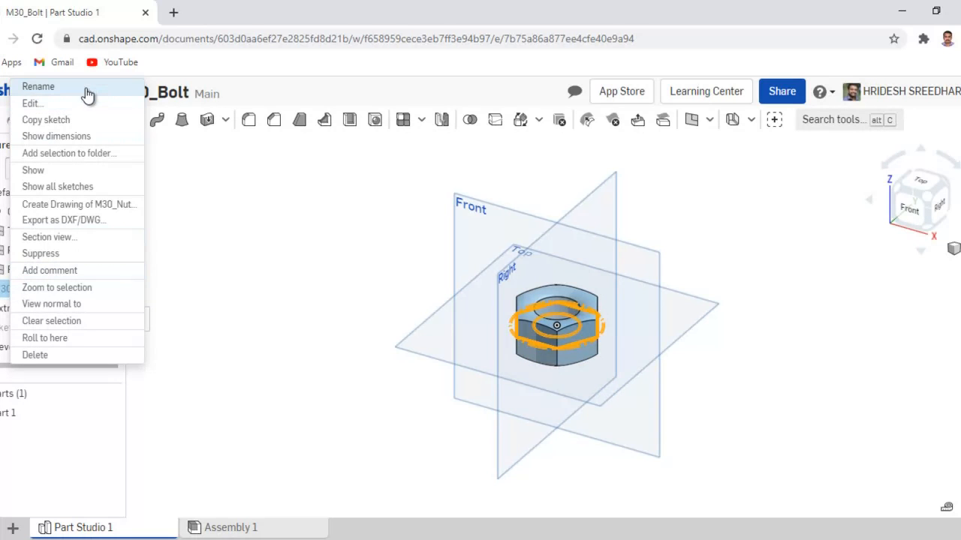
click(105, 104)
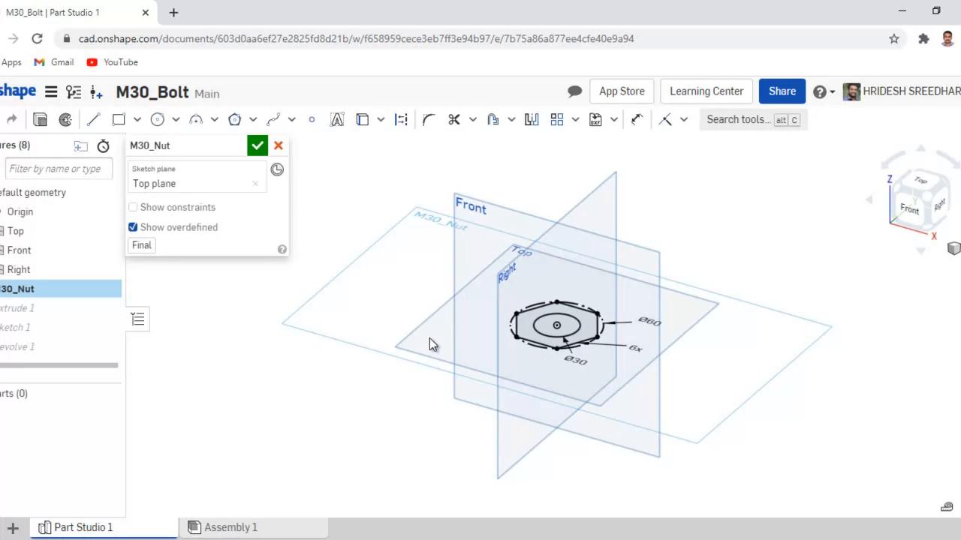
click(922, 184)
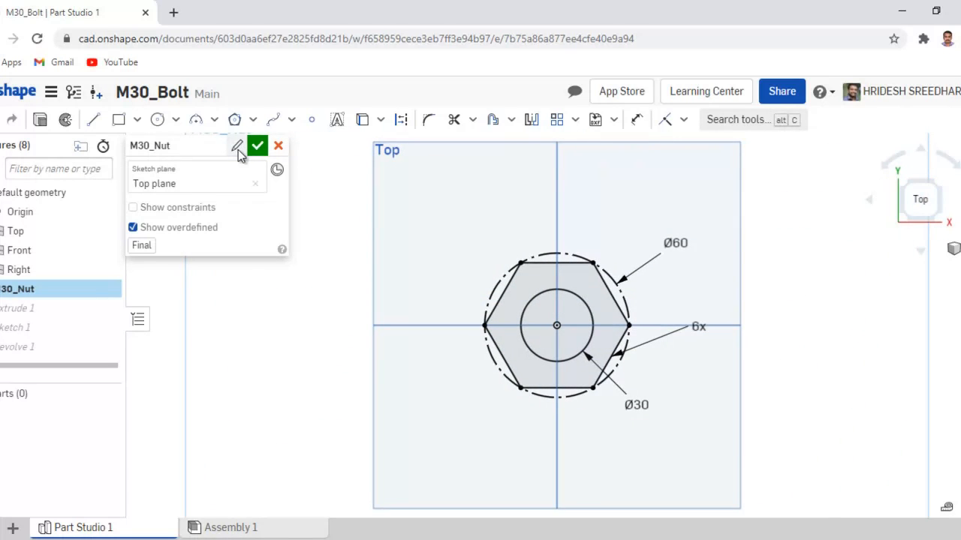
click(238, 148)
click(220, 149)
key(BackSpace)
key(BackSpace)
key(BackSpace)
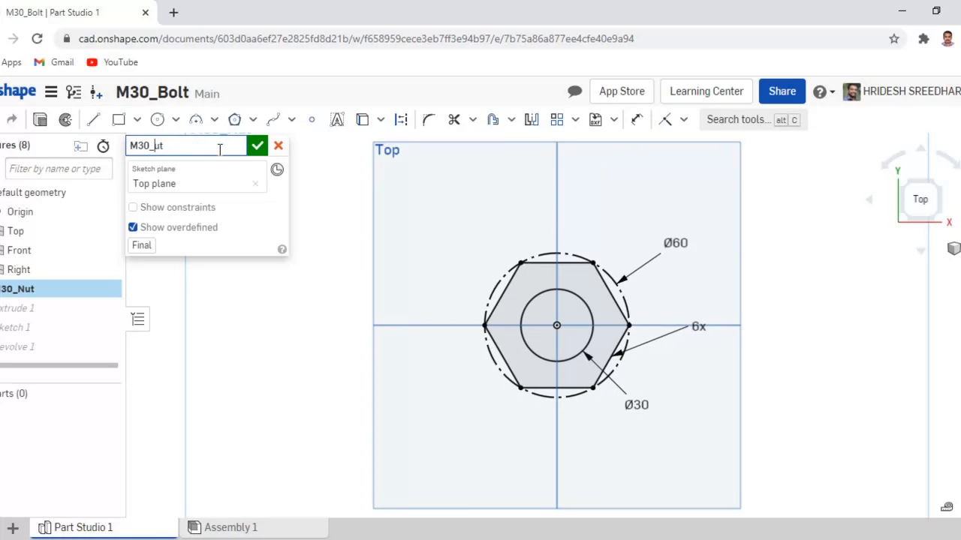
text(Bolt)
Delete the 30 mm circle inside the hexagon and finish the sketch.
click(575, 300)
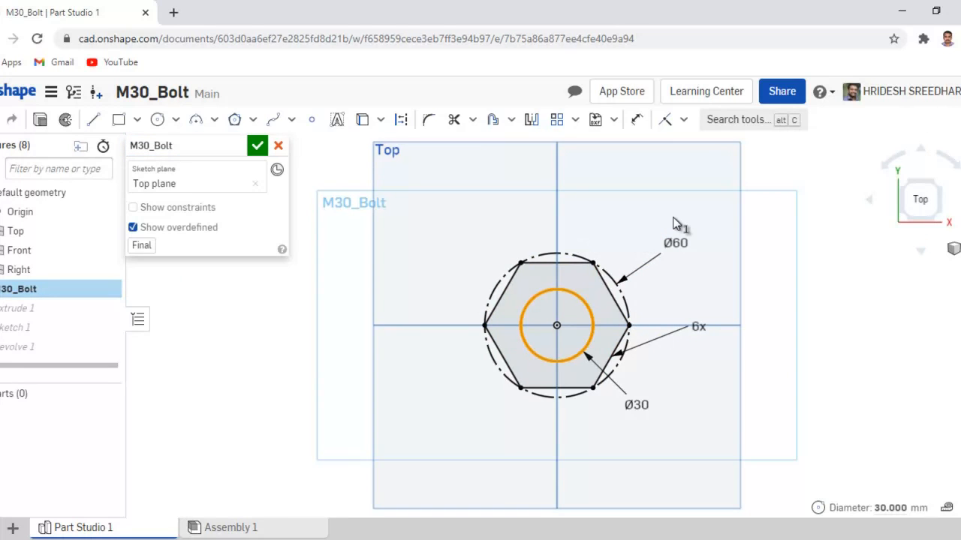
key(Delete)
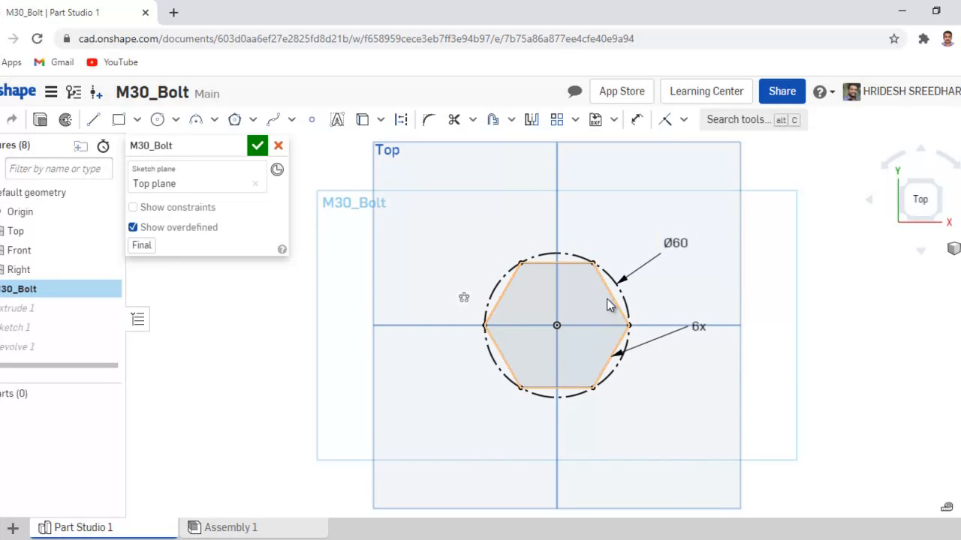
click(257, 147)
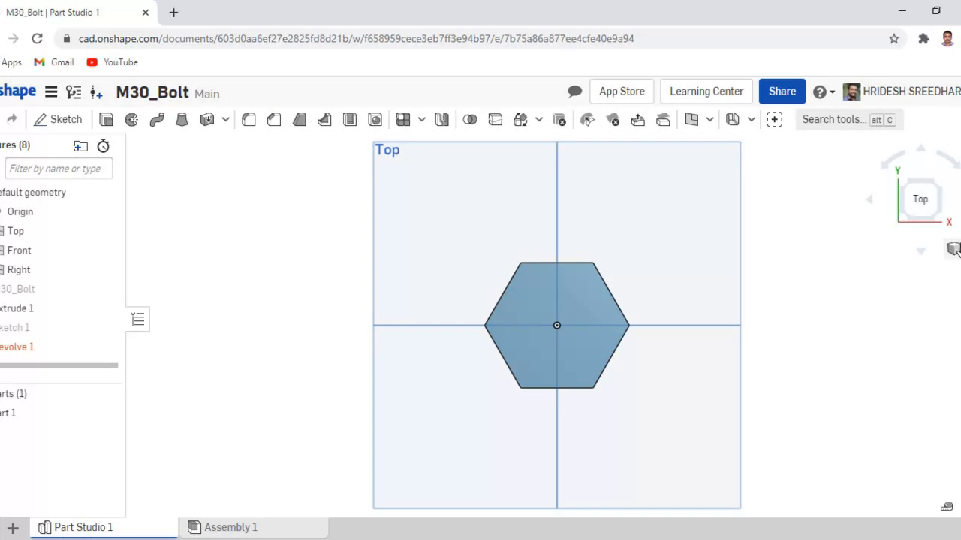
Set the symmetric depth of Extrude 1 to 24 mm.
right_drag(689, 349, 671, 324)
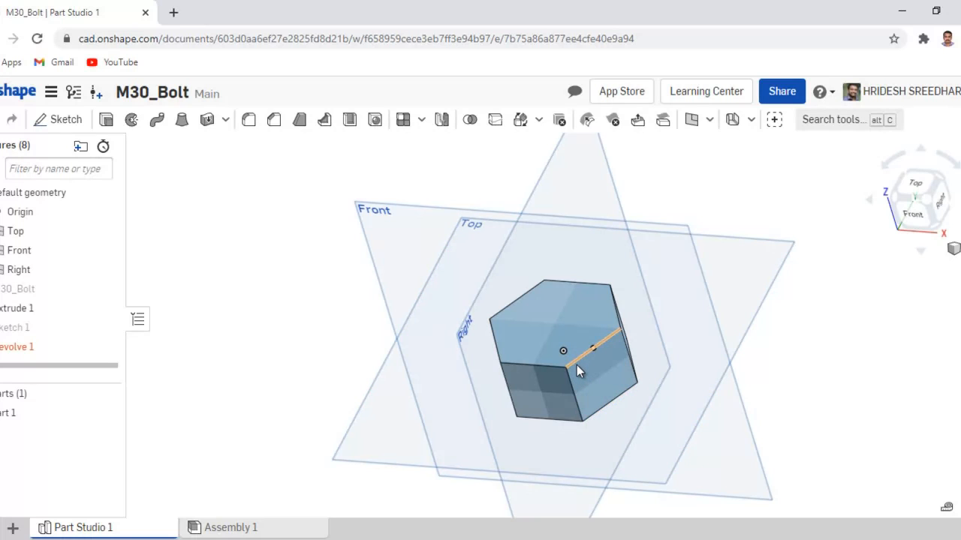
right_click(12, 316)
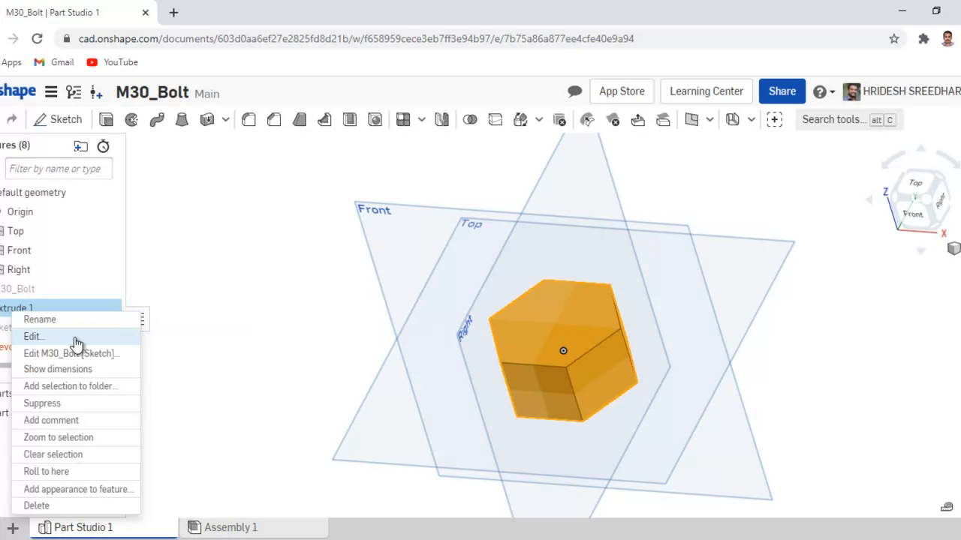
click(76, 338)
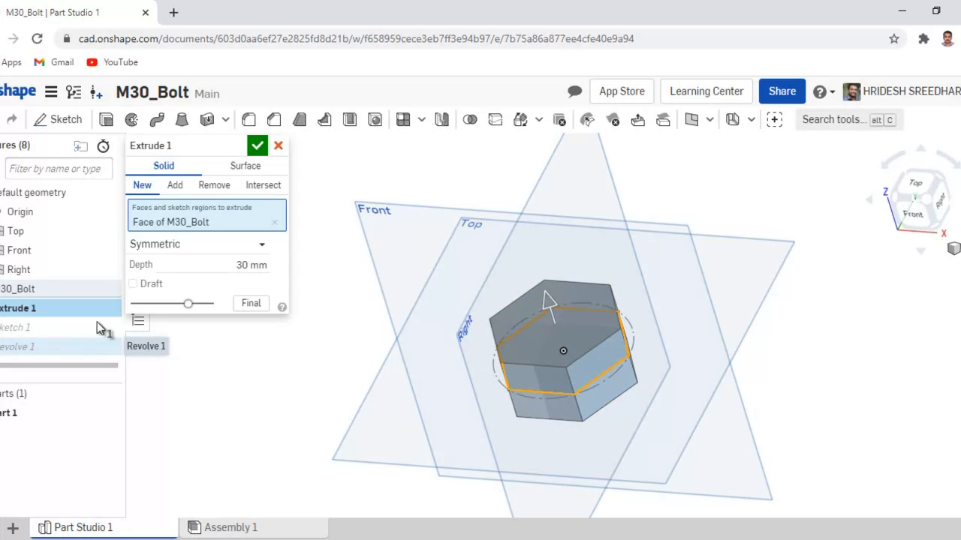
click(229, 265)
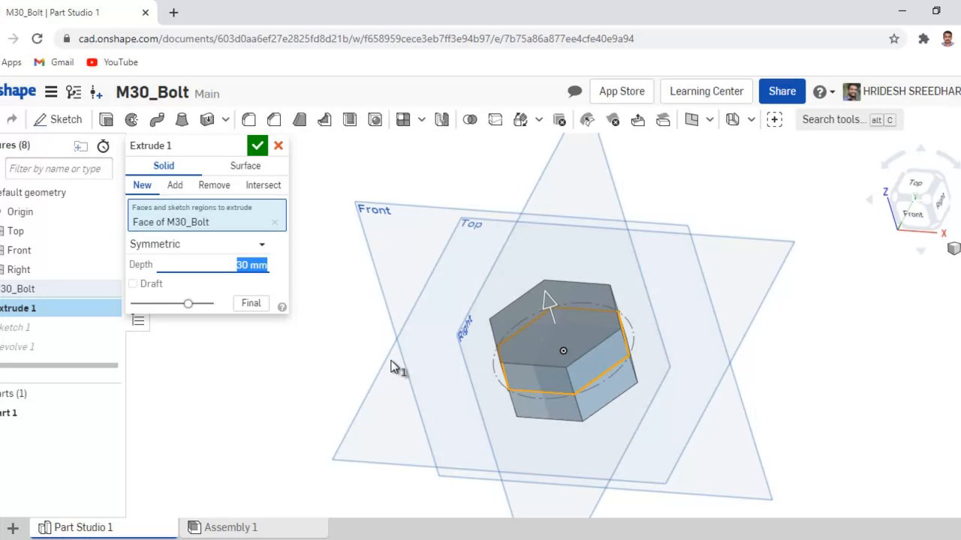
text(24)
click(257, 145)
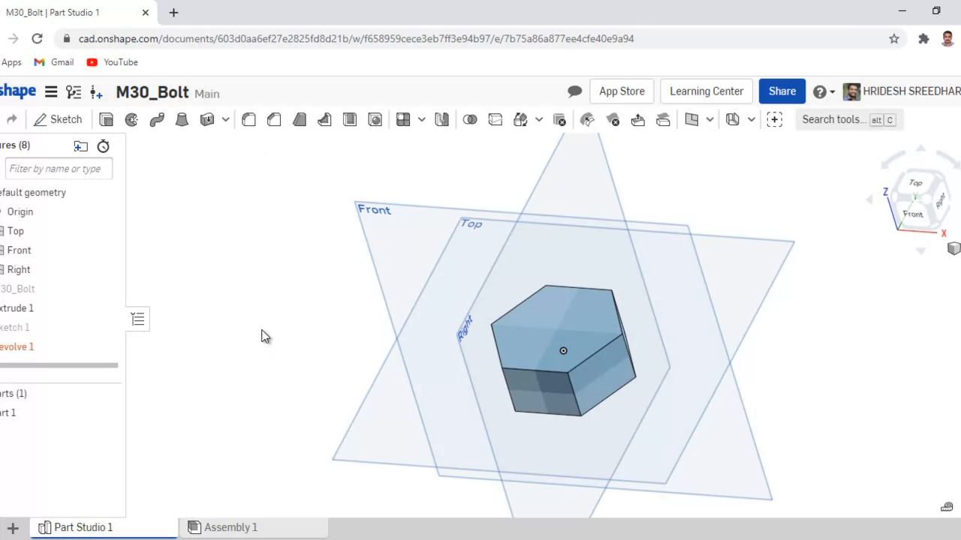
right_click(20, 356)
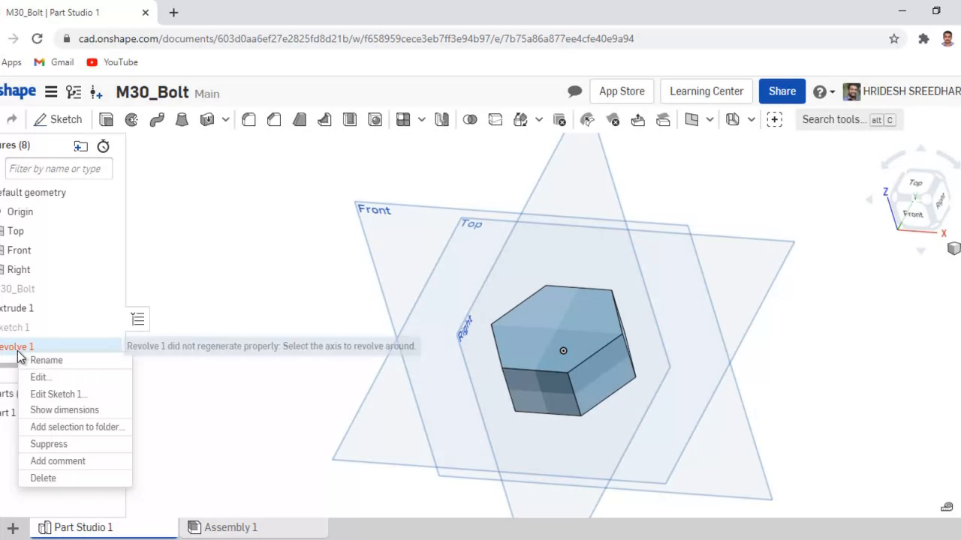
click(94, 376)
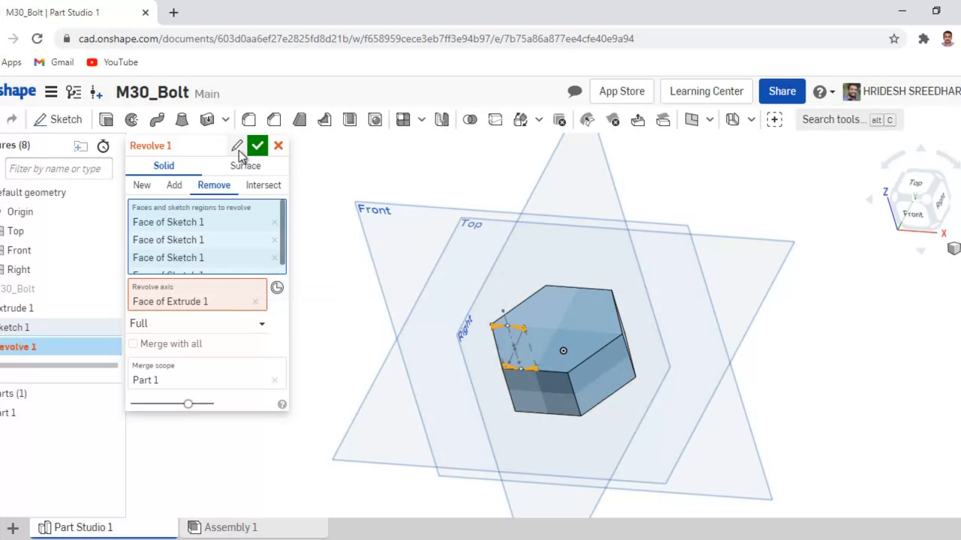
click(278, 147)
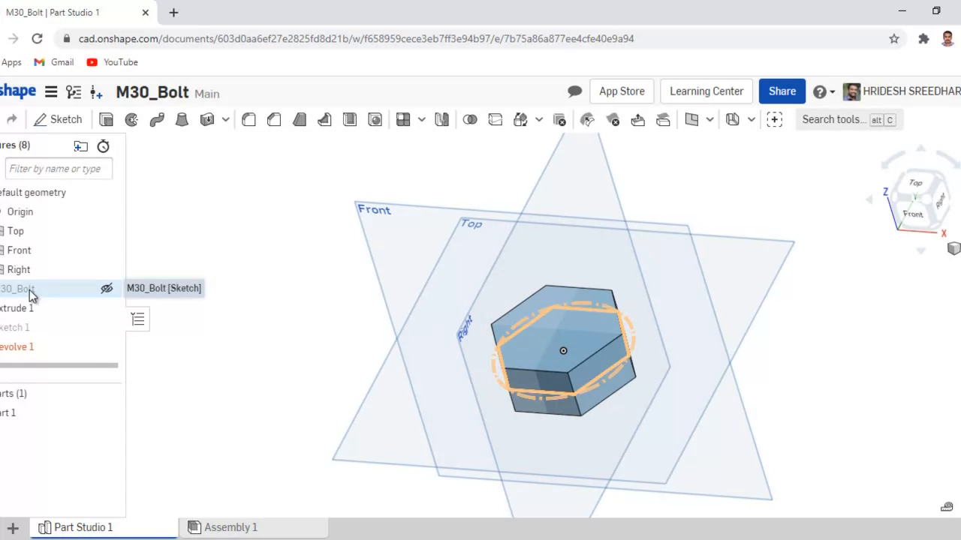
Open Sketch 1 for editing and suppress Extrude 1.
click(16, 325)
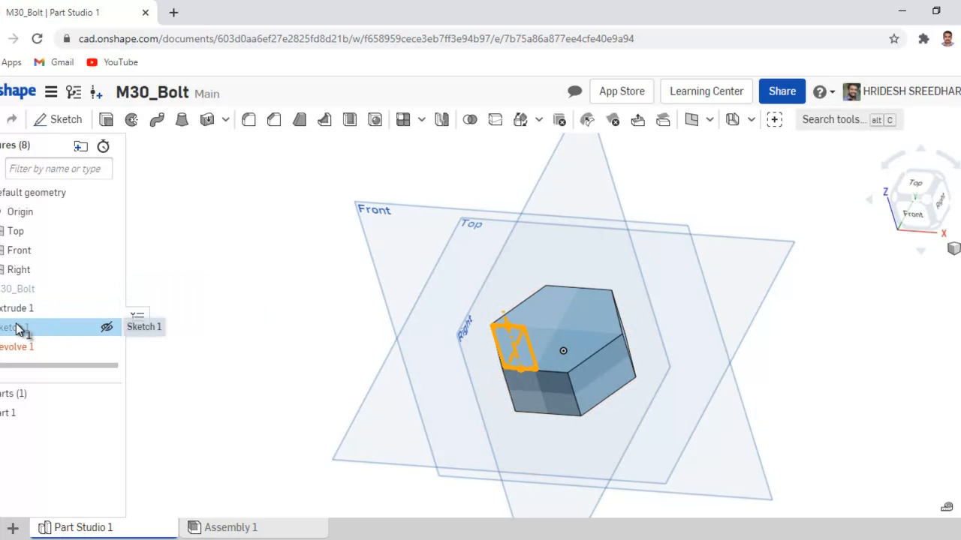
right_click(16, 328)
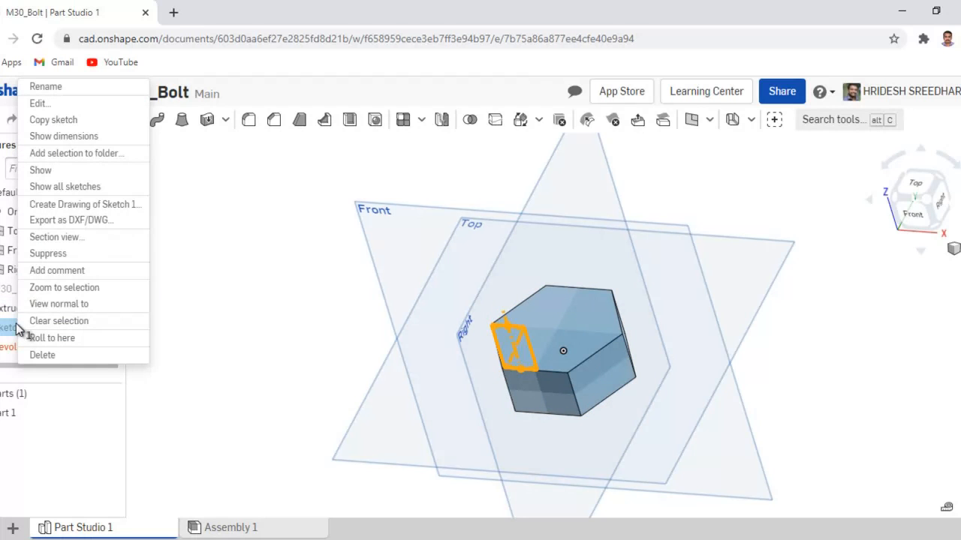
click(112, 110)
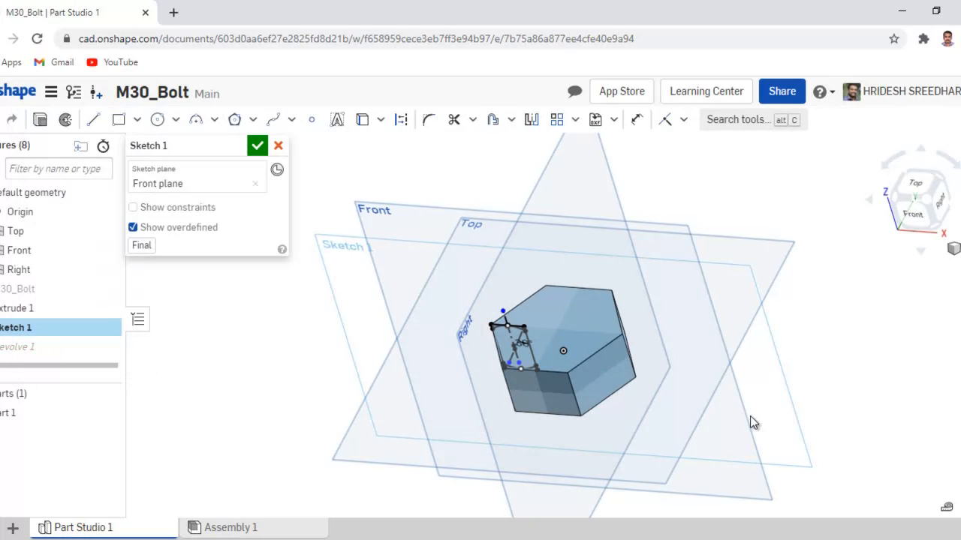
right_click(4, 308)
click(33, 365)
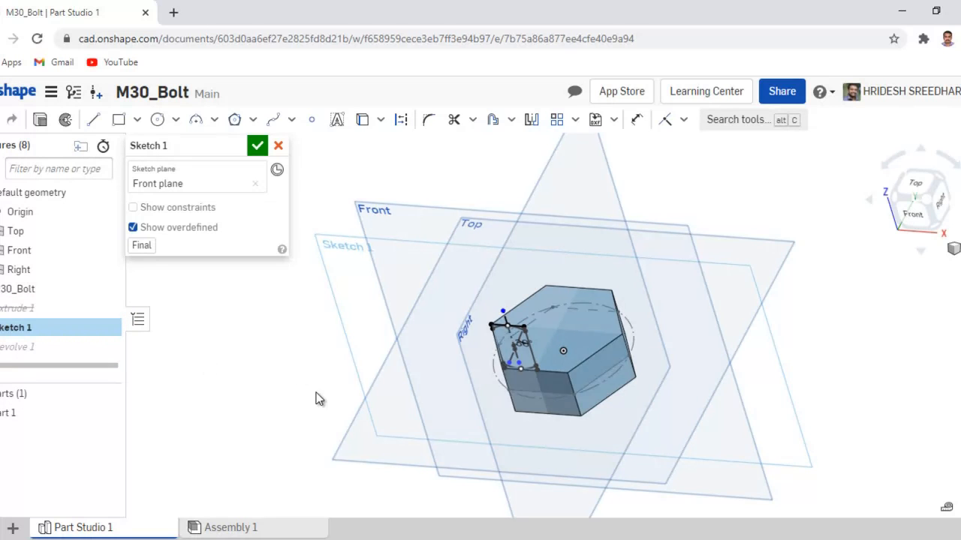
Delete the lower arc, the bottom line and the vertical side lines connected to them from the Sketch 1 profile.
click(923, 213)
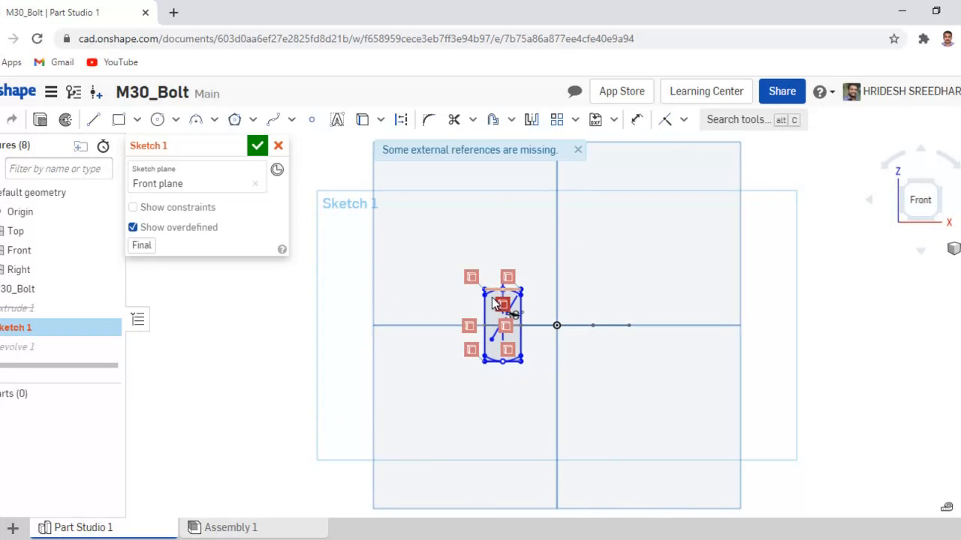
scroll(491, 297, down, 2)
scroll(496, 297, up, 2)
scroll(496, 297, up, 3)
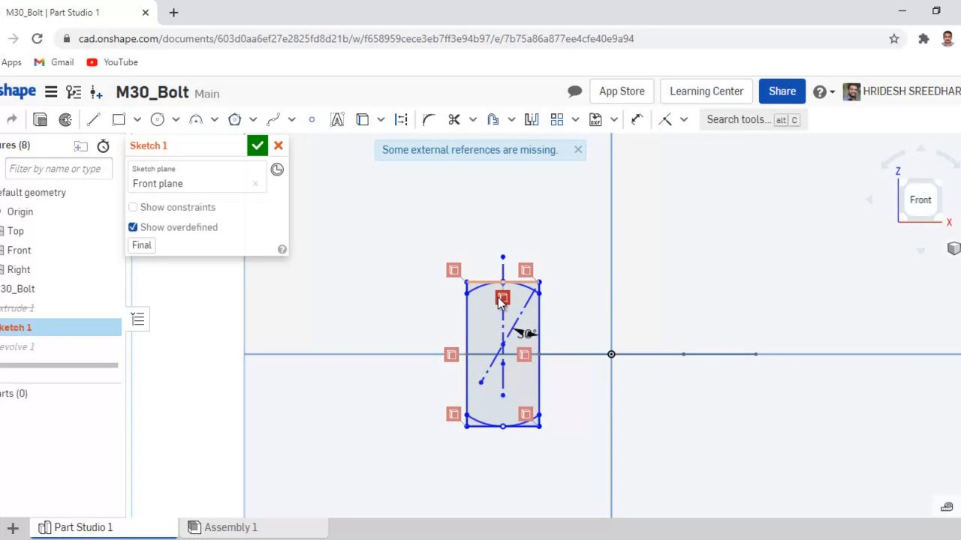
scroll(501, 299, up, 1)
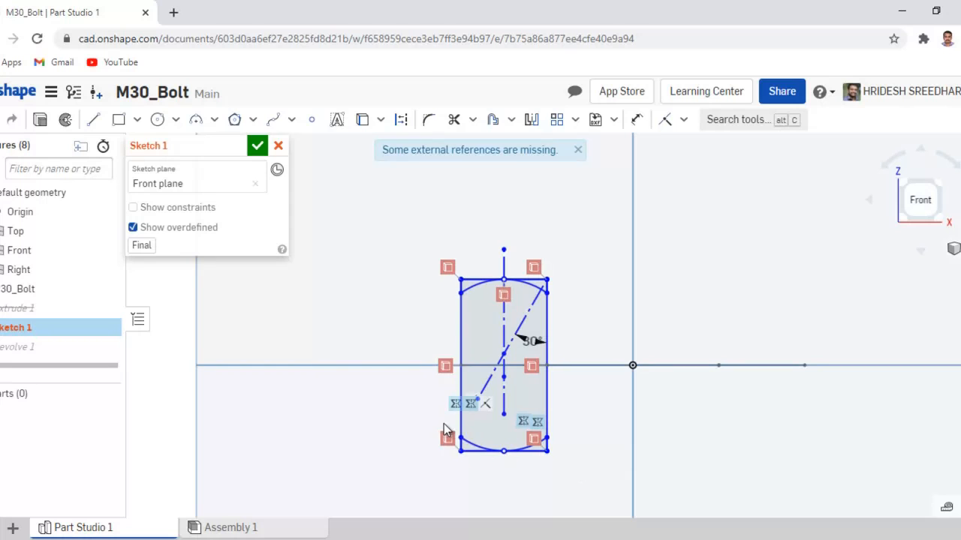
mouse_move(447, 436)
mouse_down()
mouse_move(593, 475)
mouse_move(408, 450)
mouse_up()
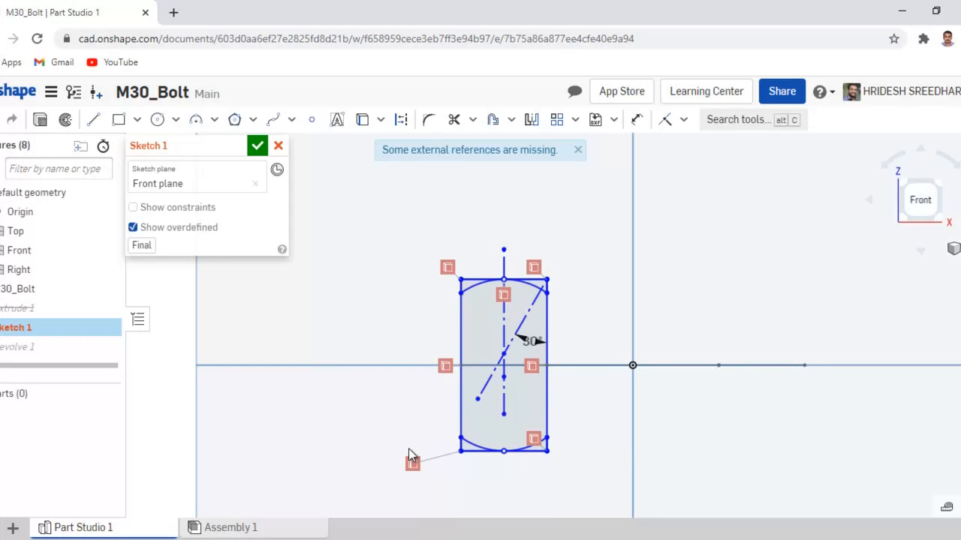
drag(433, 410, 598, 486)
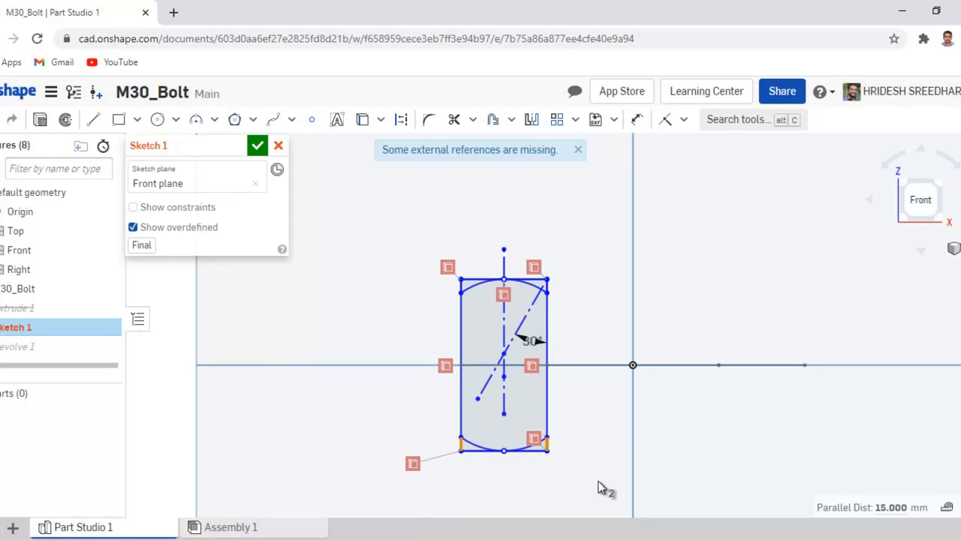
click(599, 488)
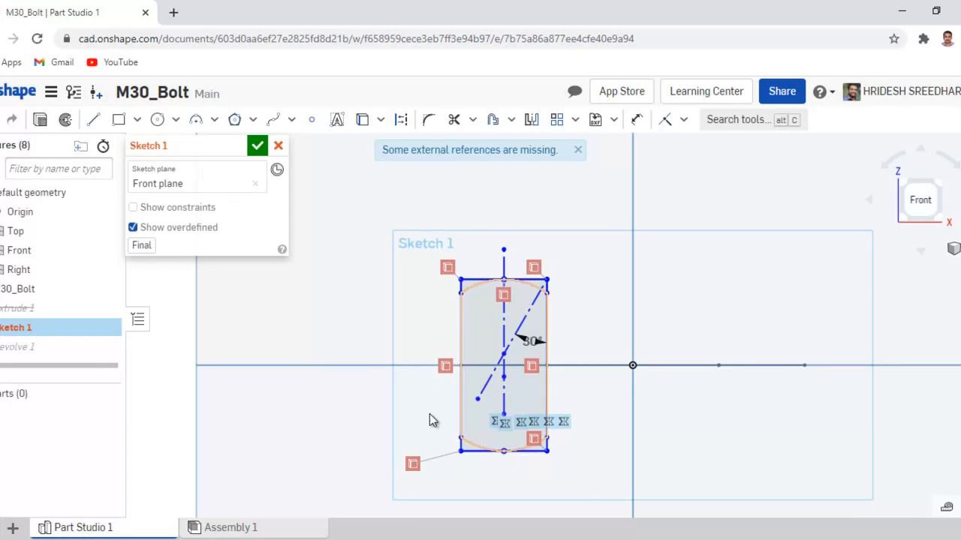
mouse_move(561, 480)
mouse_down()
mouse_move(472, 445)
mouse_move(445, 416)
mouse_move(447, 425)
mouse_up()
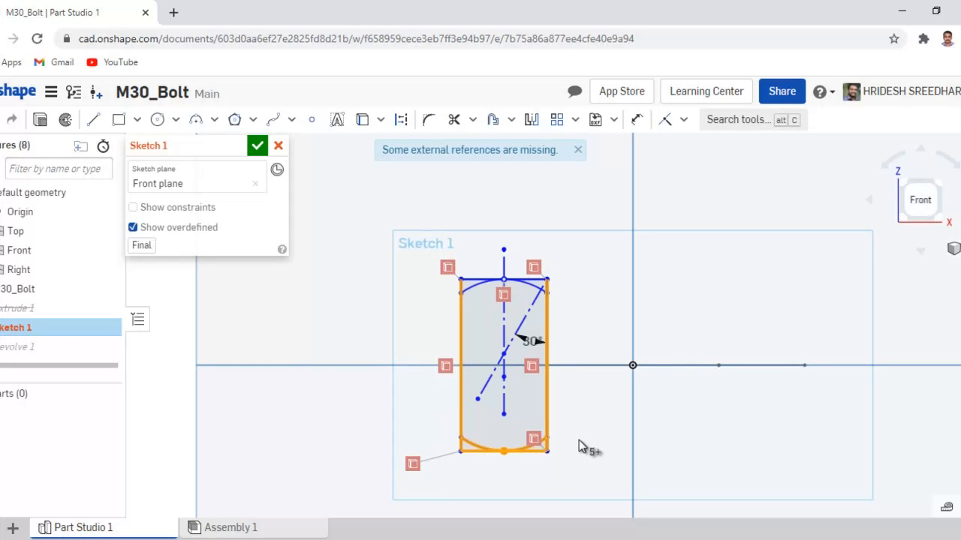
key(Delete)
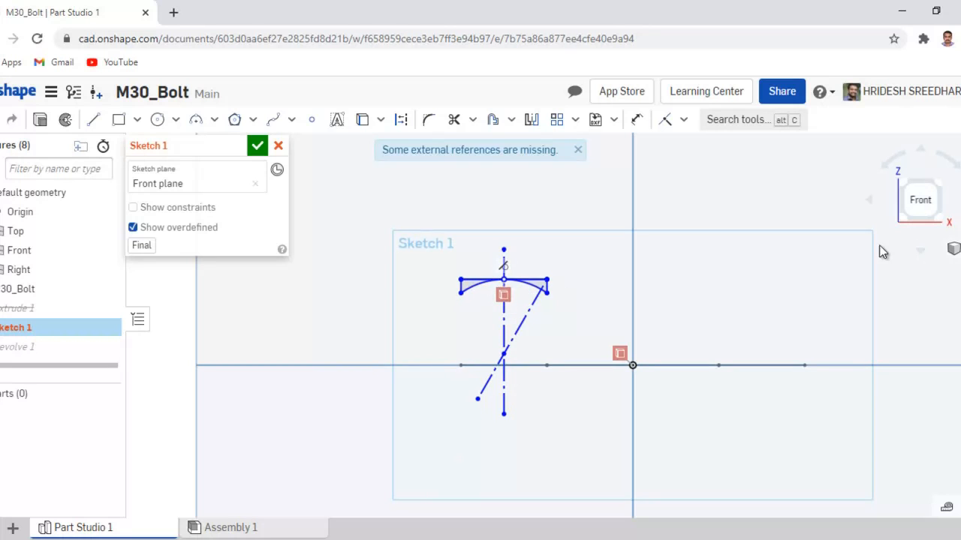
Delete the short vertical line closing the right end of the remaining upper arc profile.
scroll(538, 277, down, 3)
scroll(540, 281, up, 5)
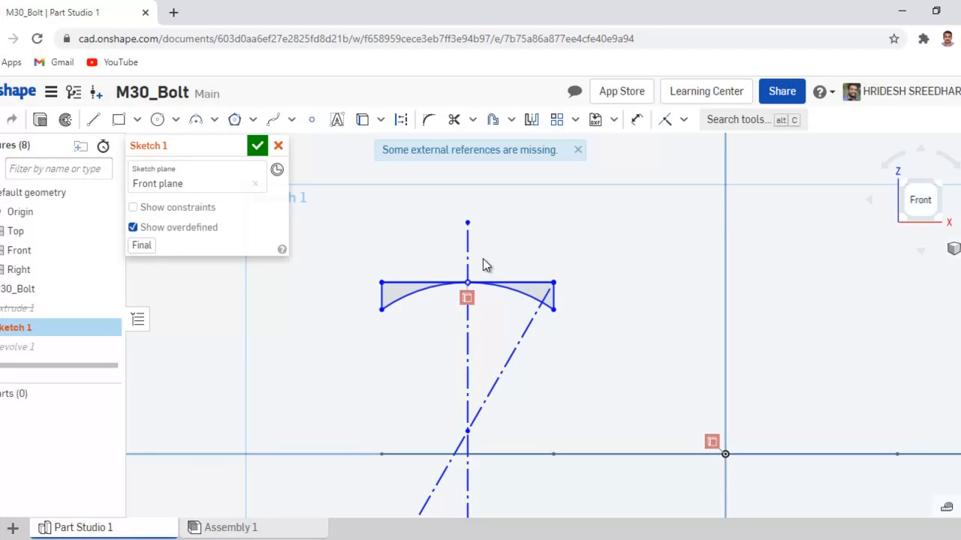
mouse_move(482, 259)
mouse_down()
mouse_move(504, 285)
mouse_move(589, 325)
mouse_up()
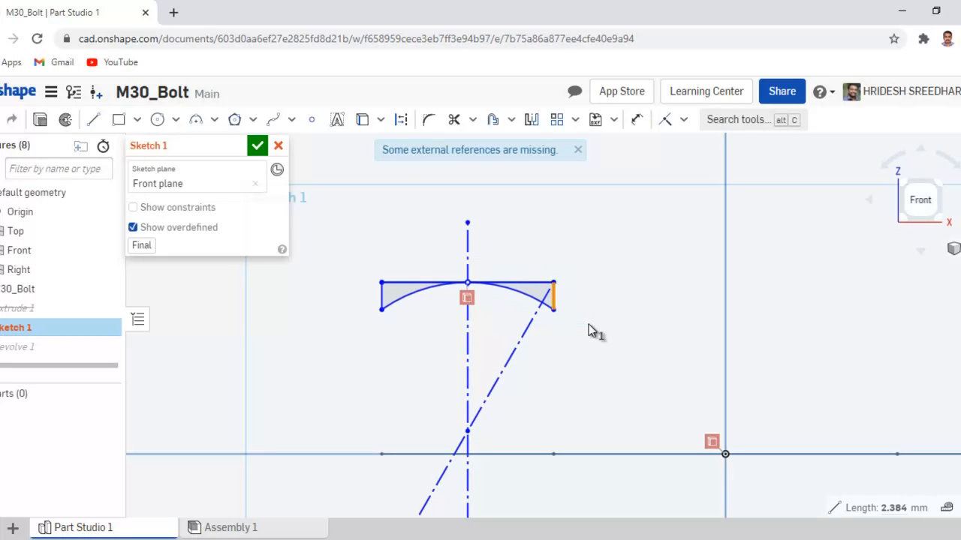
click(592, 328)
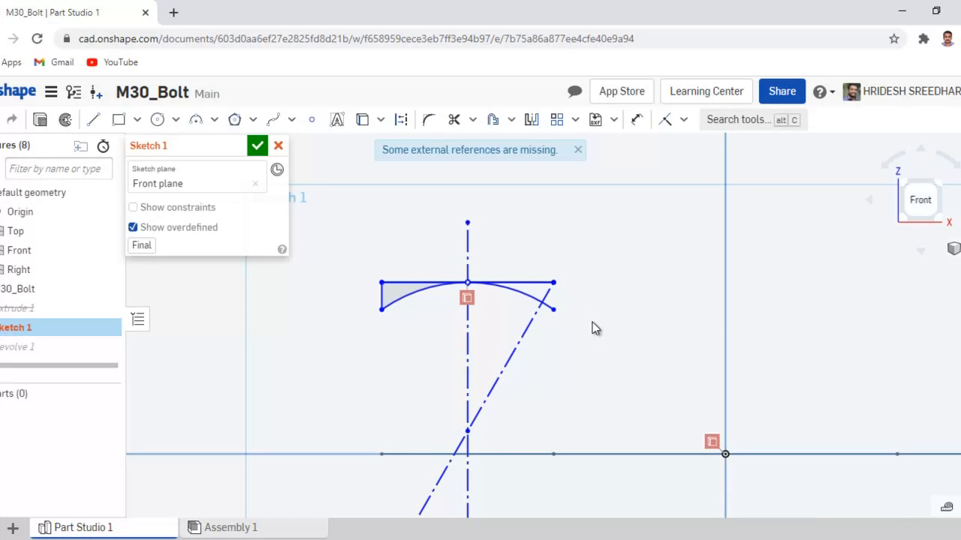
Trim away the arc, its leftover stub and the horizontal line on the right side of the profile's vertical centreline in Sketch 1.
click(455, 122)
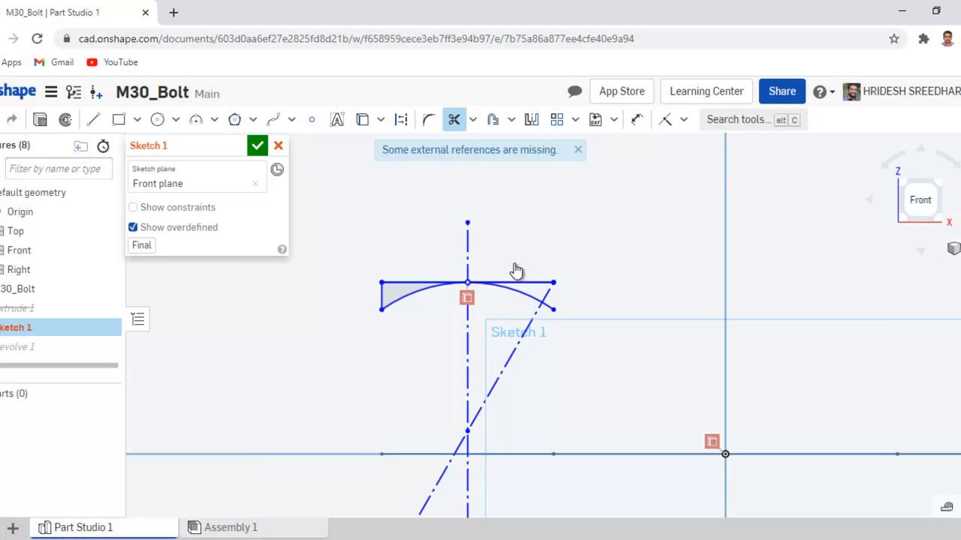
click(518, 287)
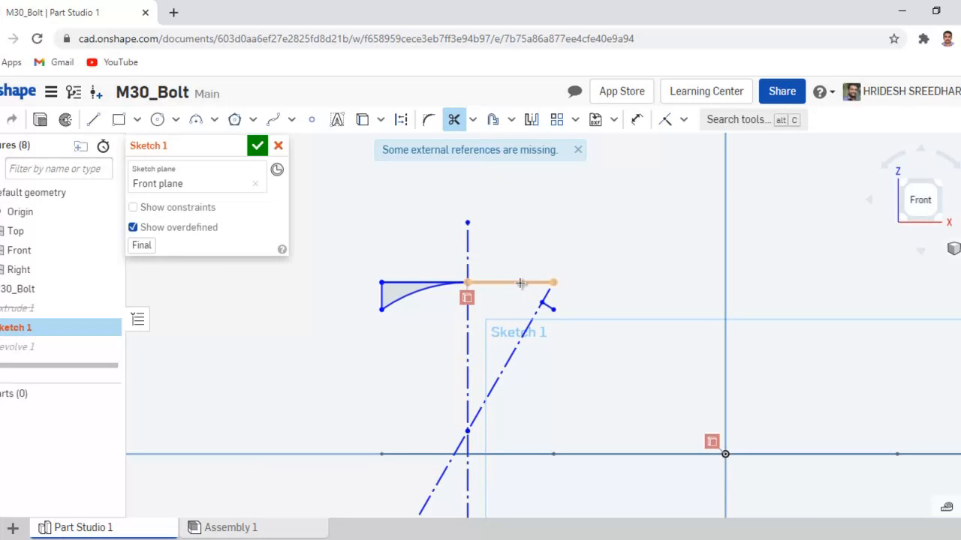
click(548, 306)
click(549, 307)
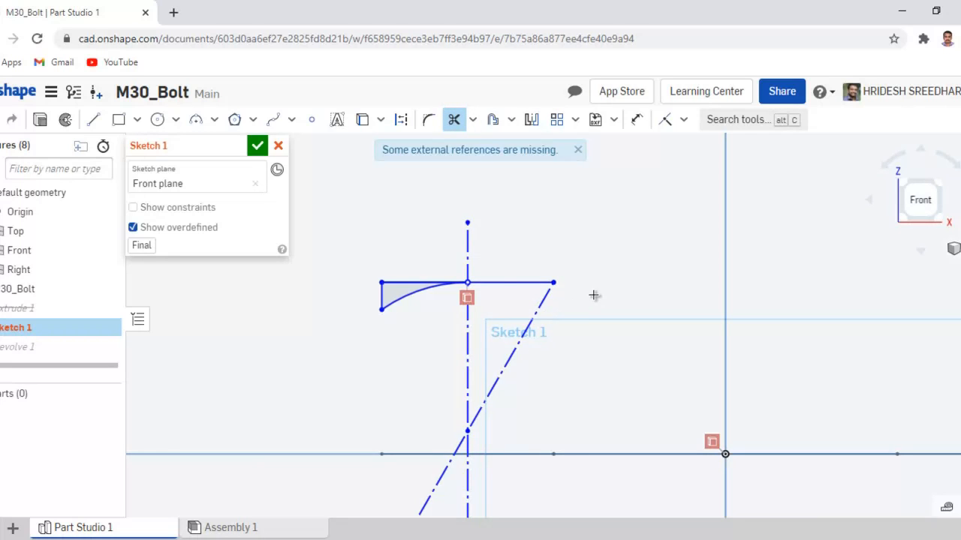
click(540, 275)
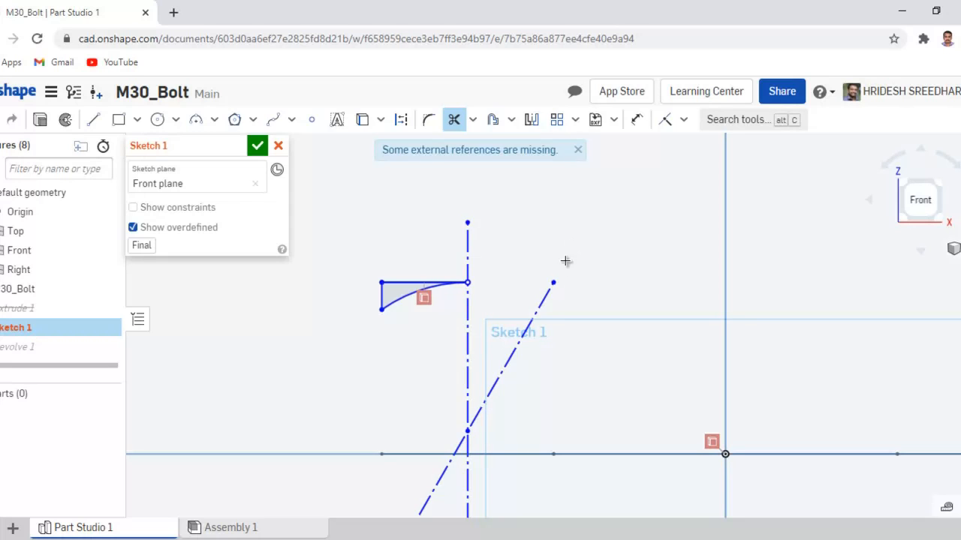
Delete the whole diagonal construction line from Sketch 1.
click(541, 298)
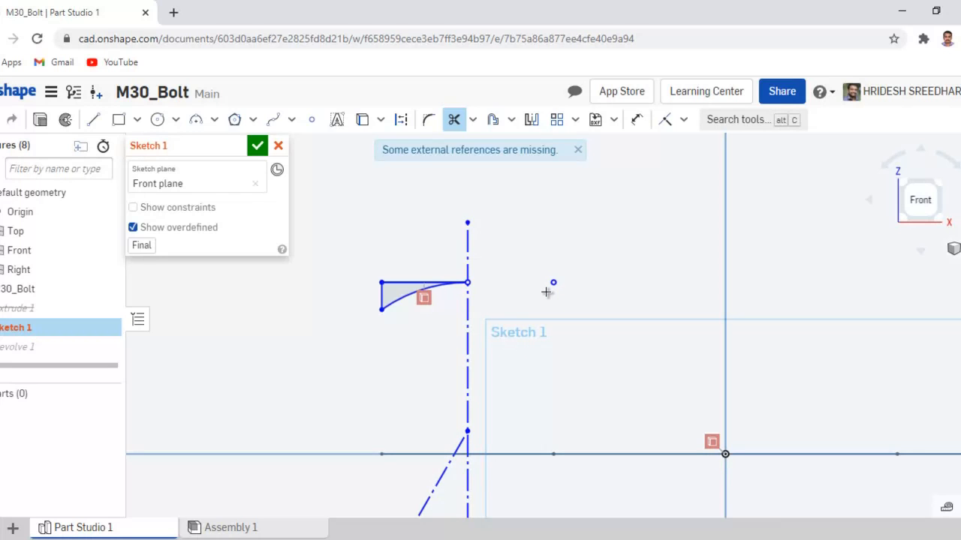
key(ctrl+z)
click(496, 386)
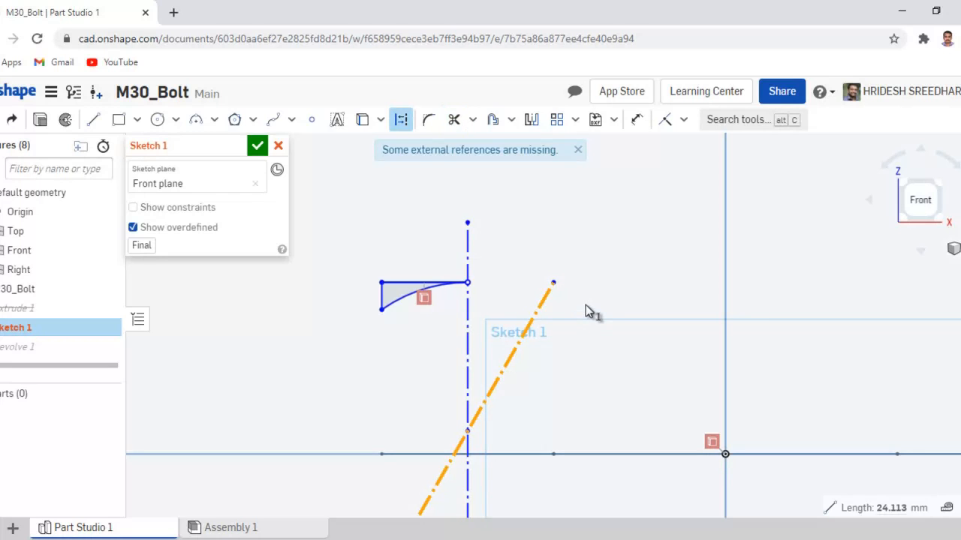
key(Delete)
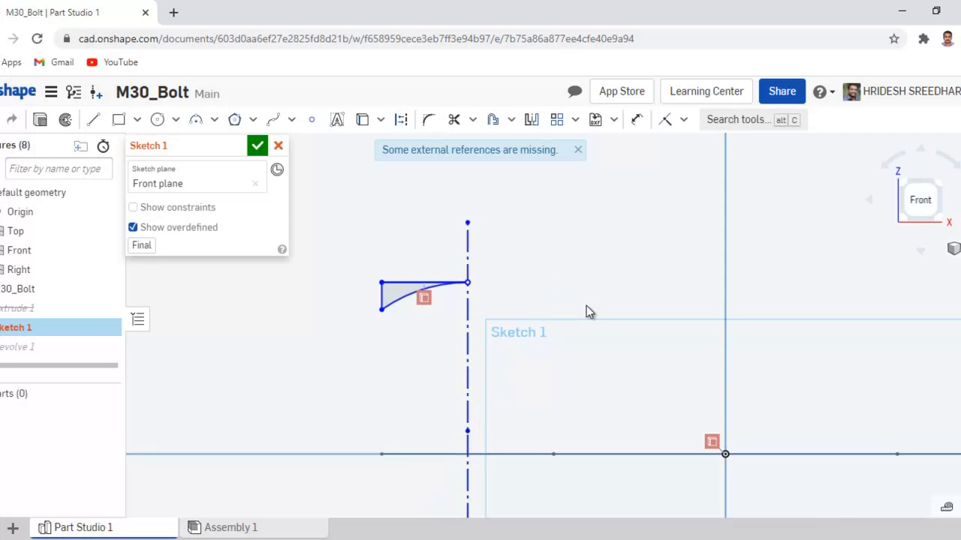
Draw a vertical line about 37 mm long through the origin, convert it to construction geometry and accept Sketch 1.
scroll(586, 305, up, 2)
scroll(586, 306, down, 4)
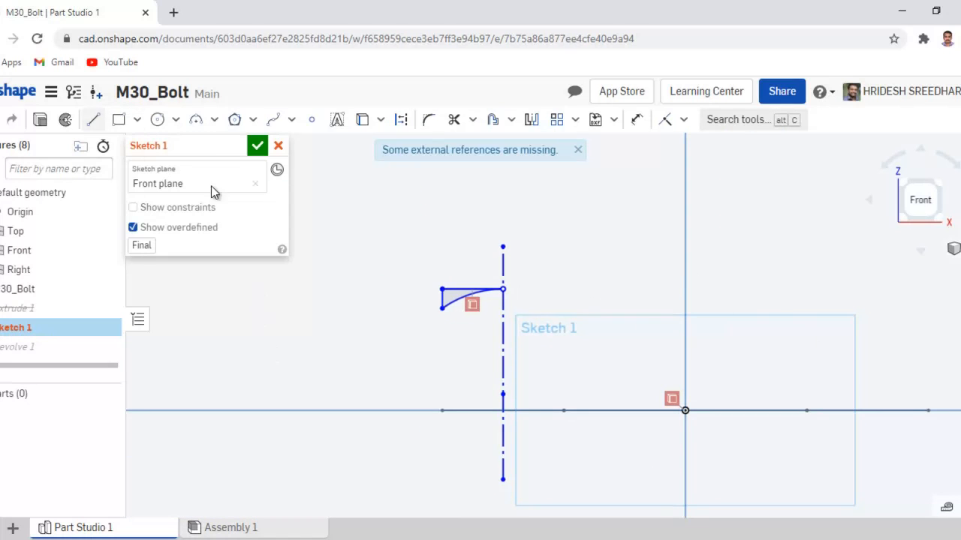
click(93, 120)
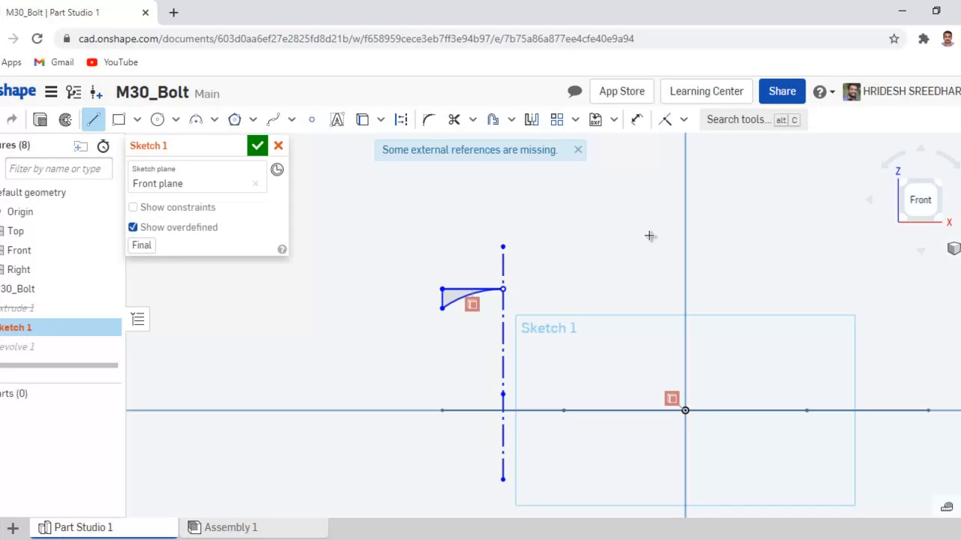
click(685, 197)
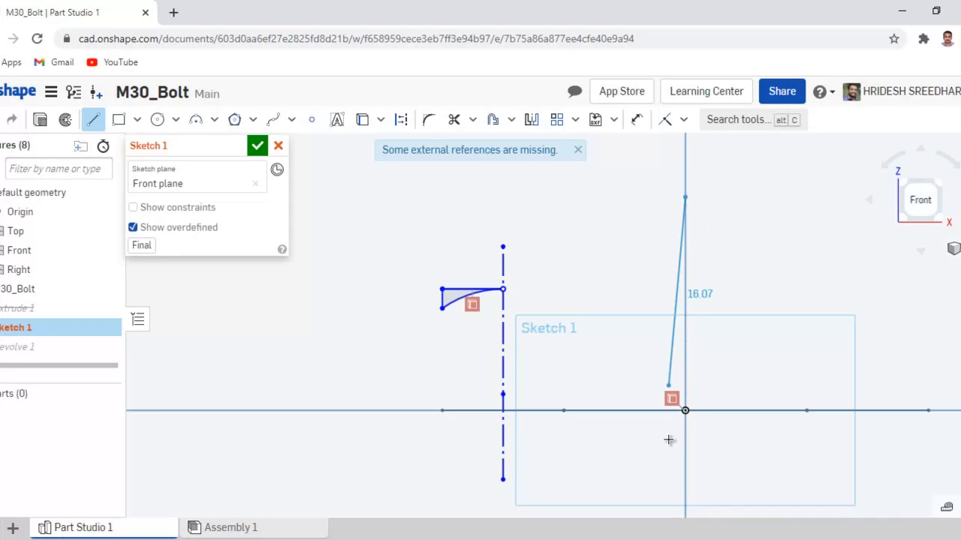
click(685, 495)
click(402, 122)
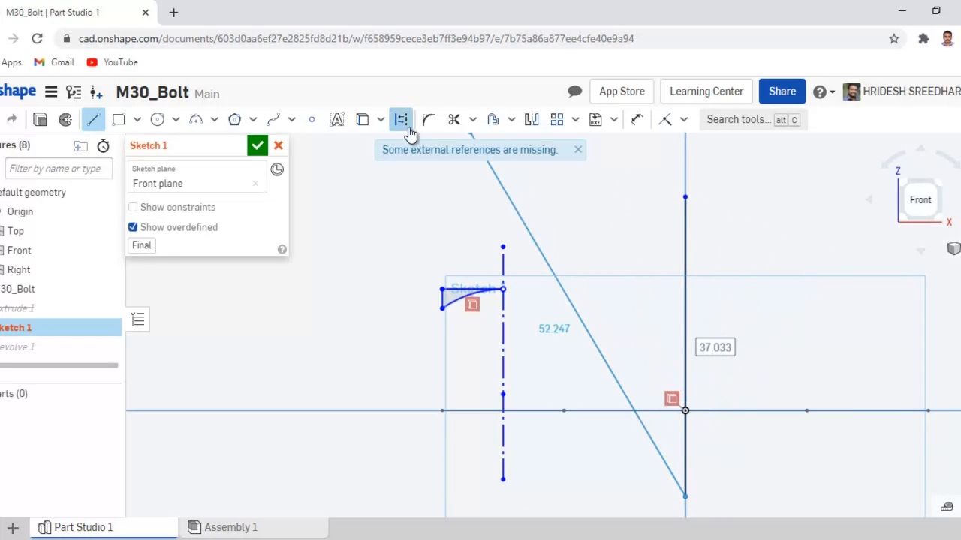
key(Escape)
key(Escape)
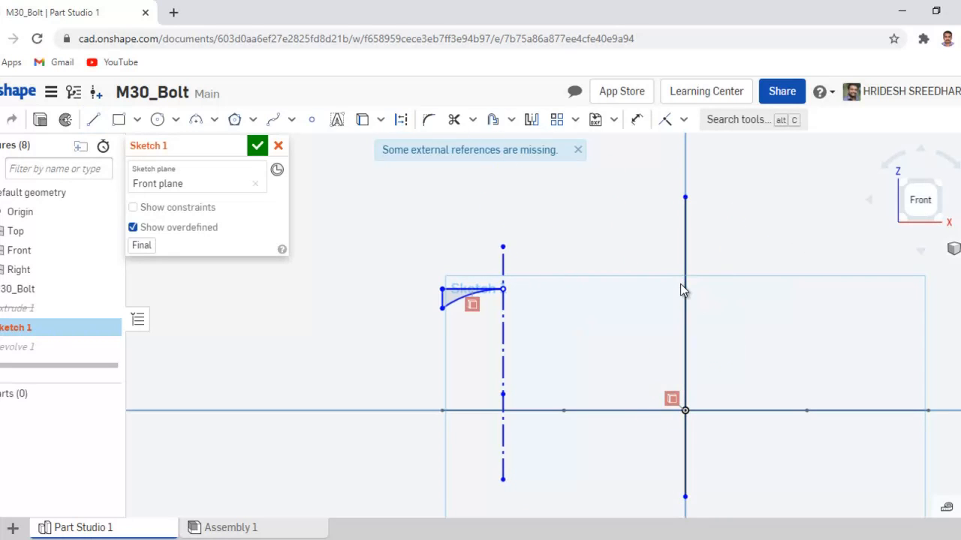
click(685, 240)
click(400, 120)
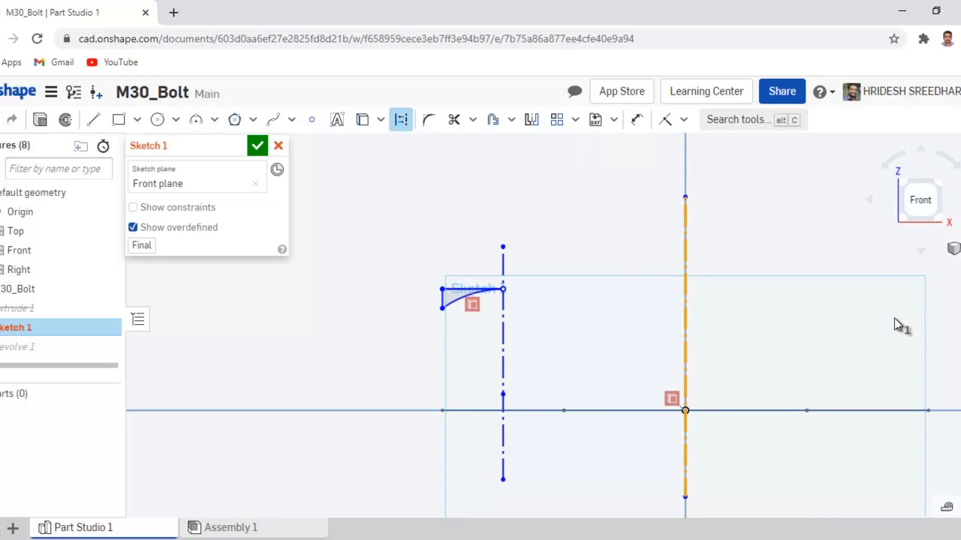
click(257, 148)
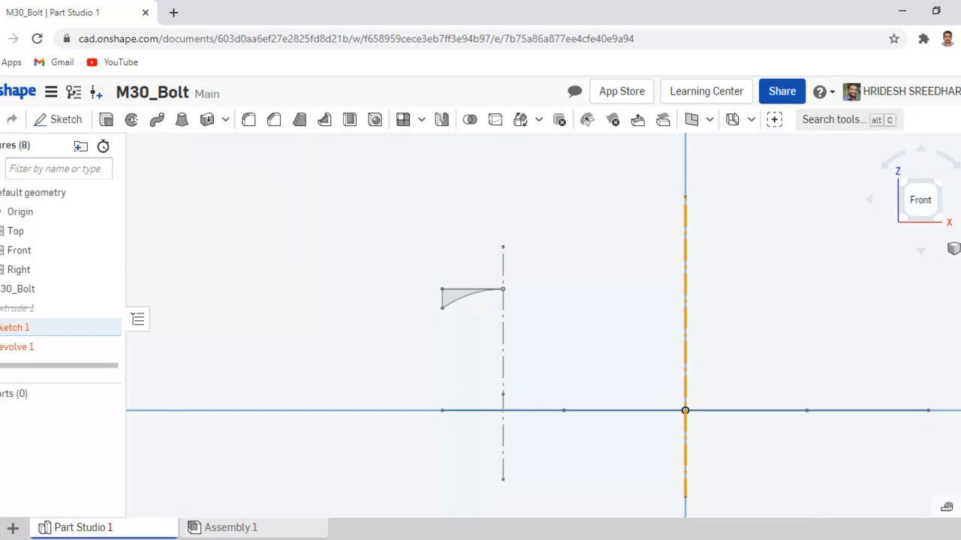
Unsuppress Extrude 1 to bring back the solid hexagonal head.
right_drag(827, 280, 790, 305)
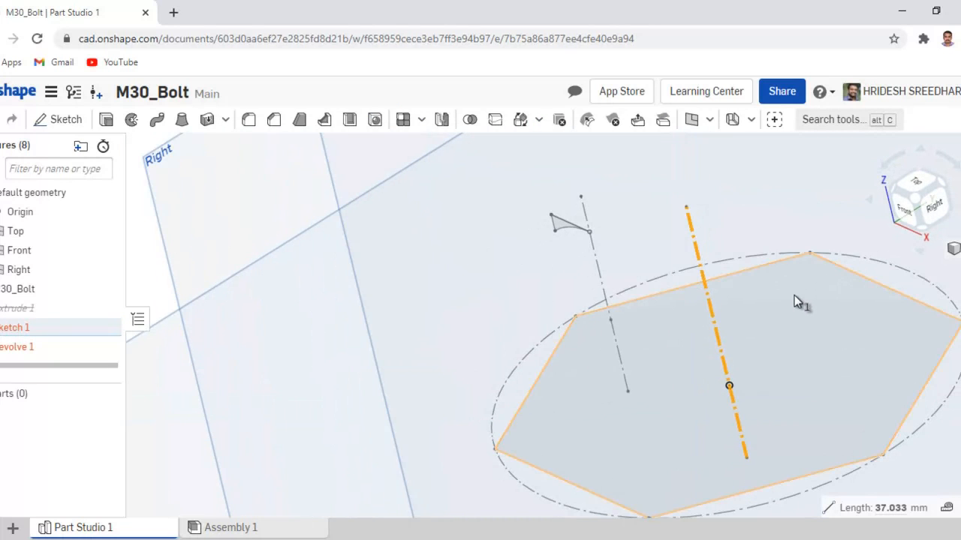
scroll(799, 287, up, 3)
scroll(800, 289, down, 5)
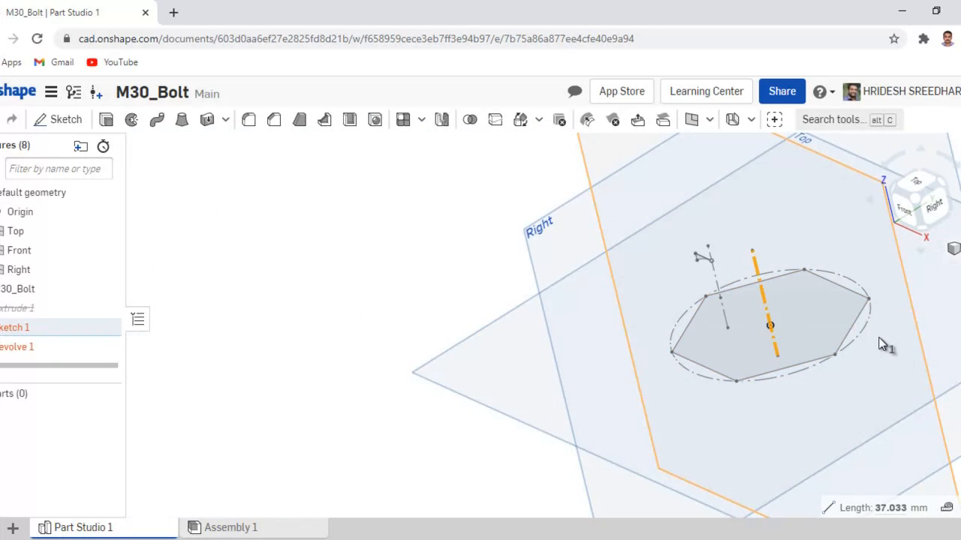
middle_drag(889, 347, 728, 349)
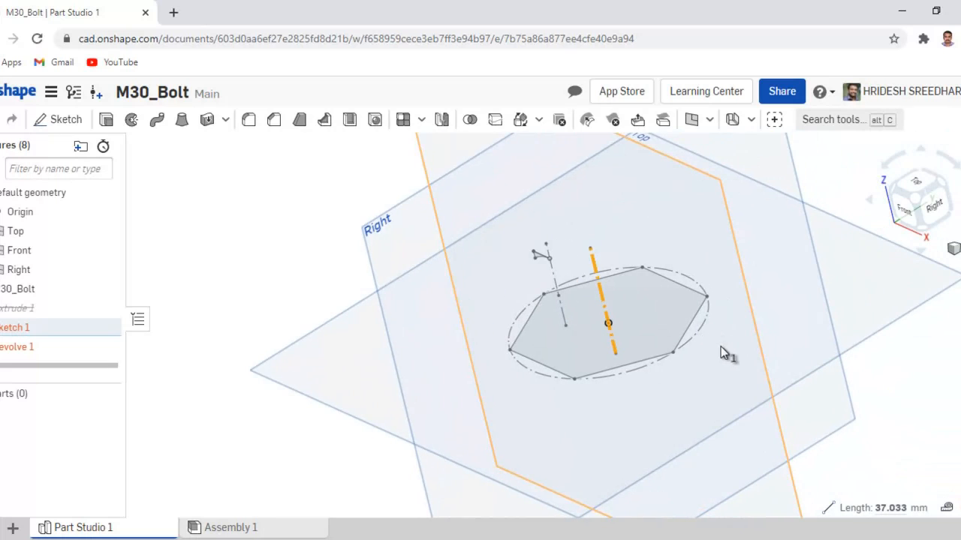
right_click(31, 311)
click(66, 352)
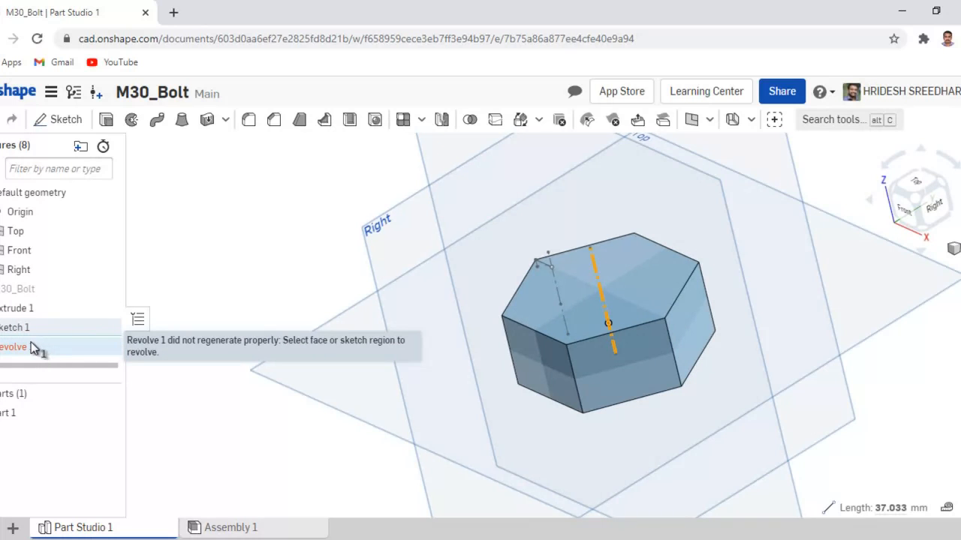
Open Revolve 1 for editing and remove the surplus Face of Sketch 1 entries from the regions to revolve.
right_click(21, 347)
click(64, 368)
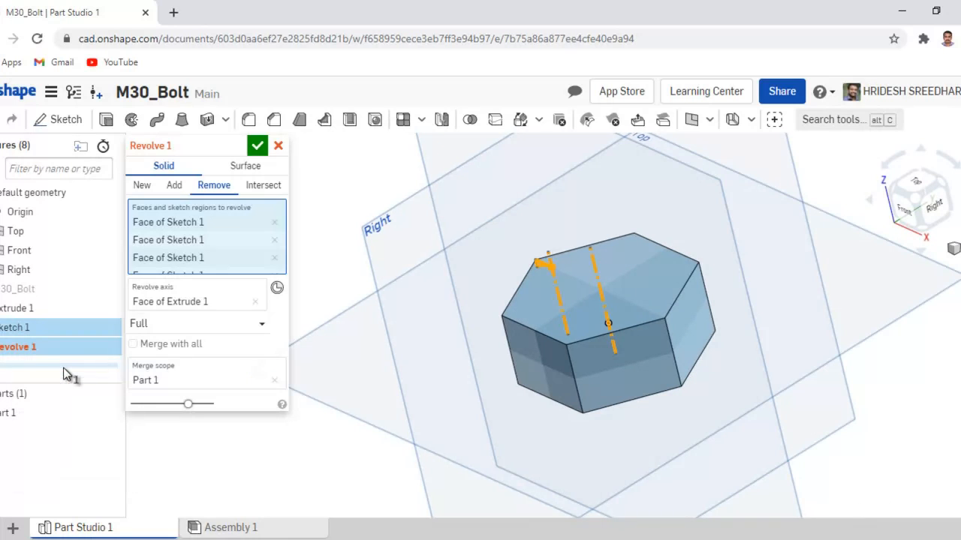
click(196, 302)
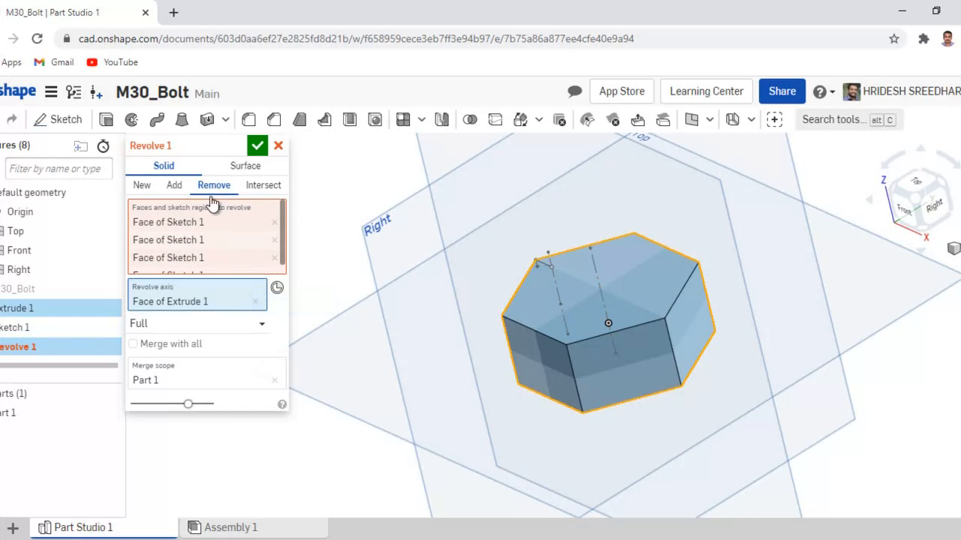
scroll(208, 241, down, 1)
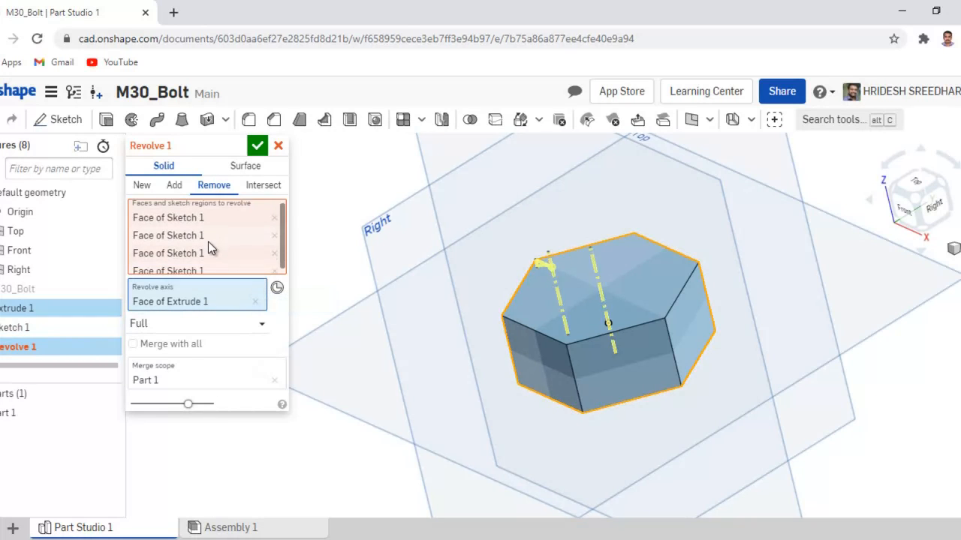
click(275, 266)
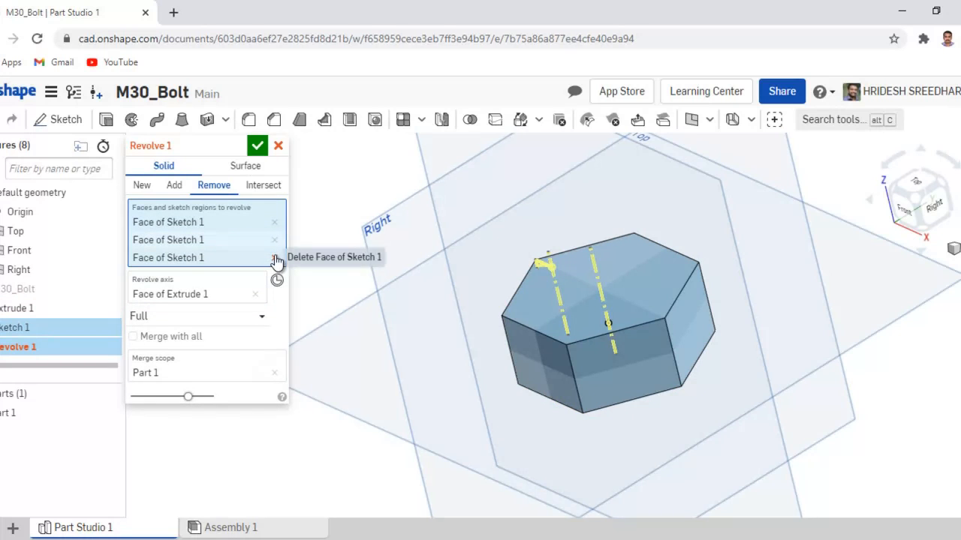
click(275, 258)
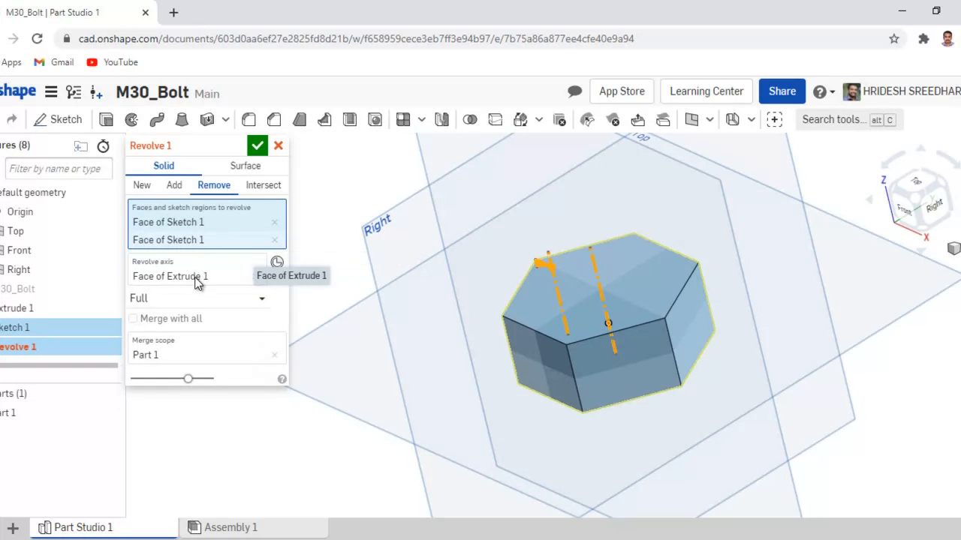
Set the axis of Revolve 1 to the vertical construction line through the origin.
click(214, 272)
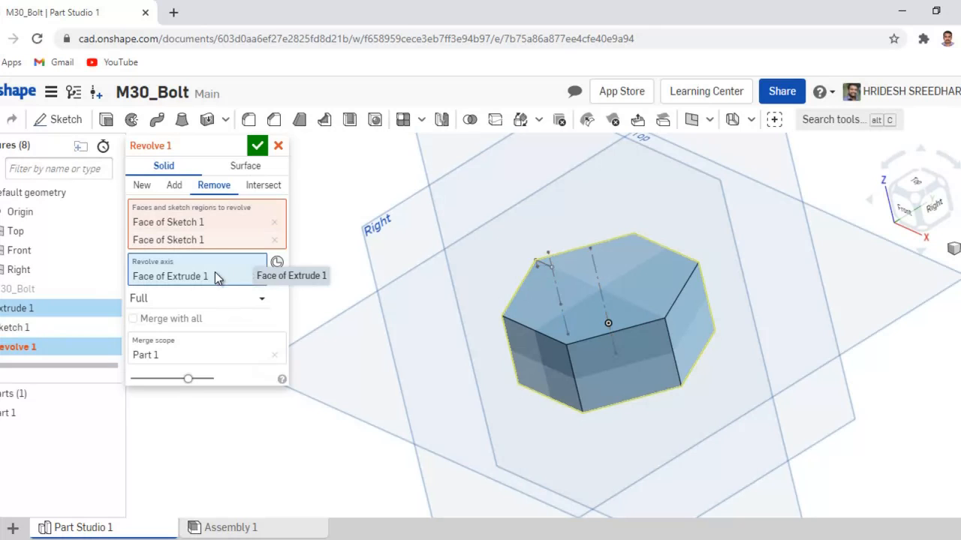
click(600, 288)
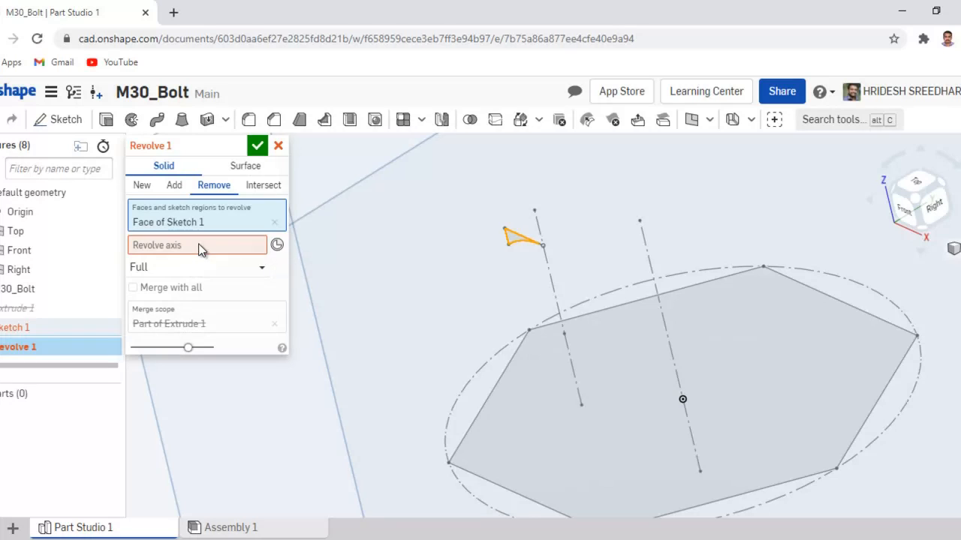
click(193, 244)
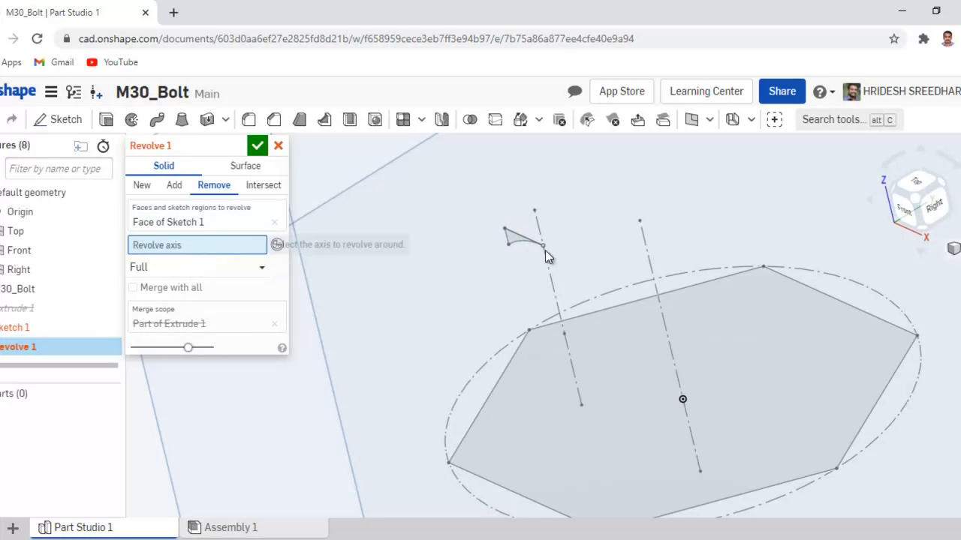
click(645, 242)
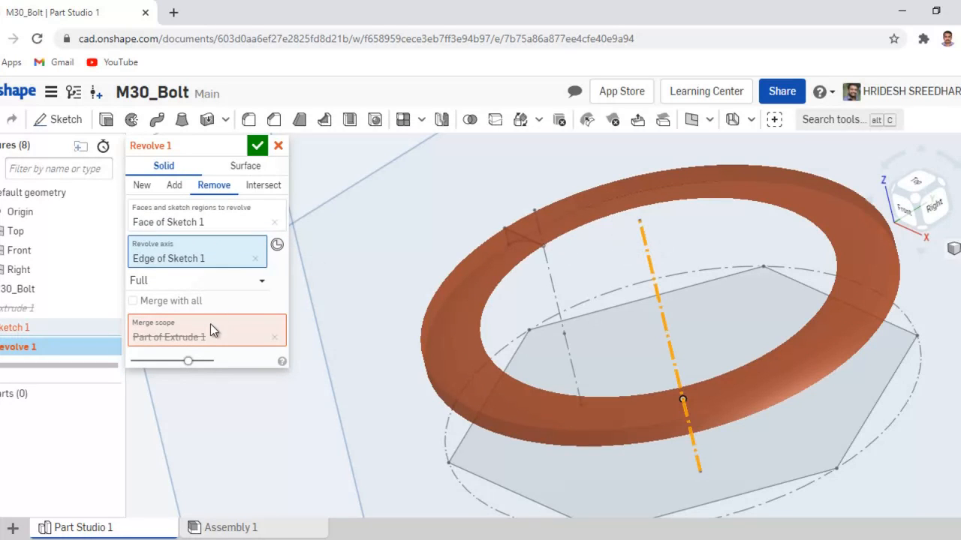
Unsuppress Extrude 1 so the revolved cut applies to the hexagonal head, and accept Revolve 1.
right_click(27, 308)
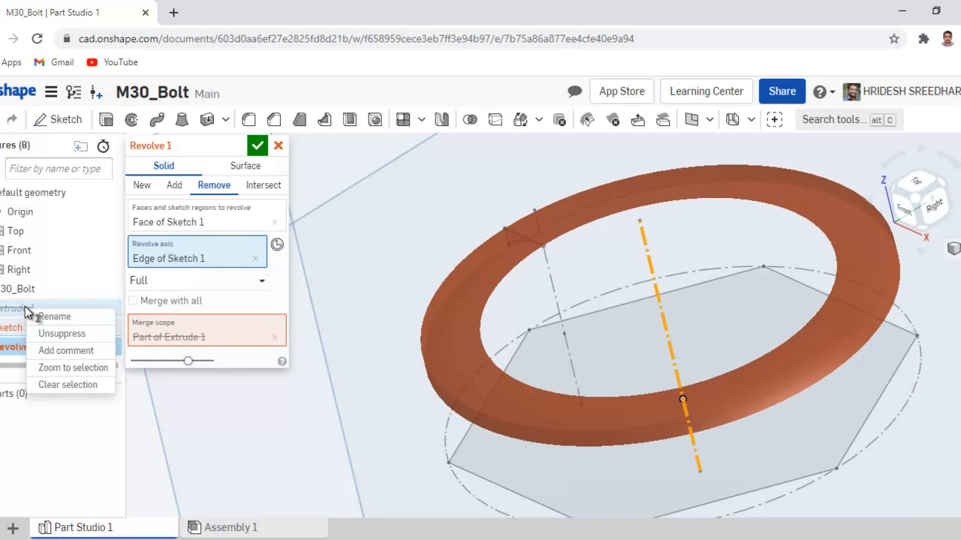
click(58, 334)
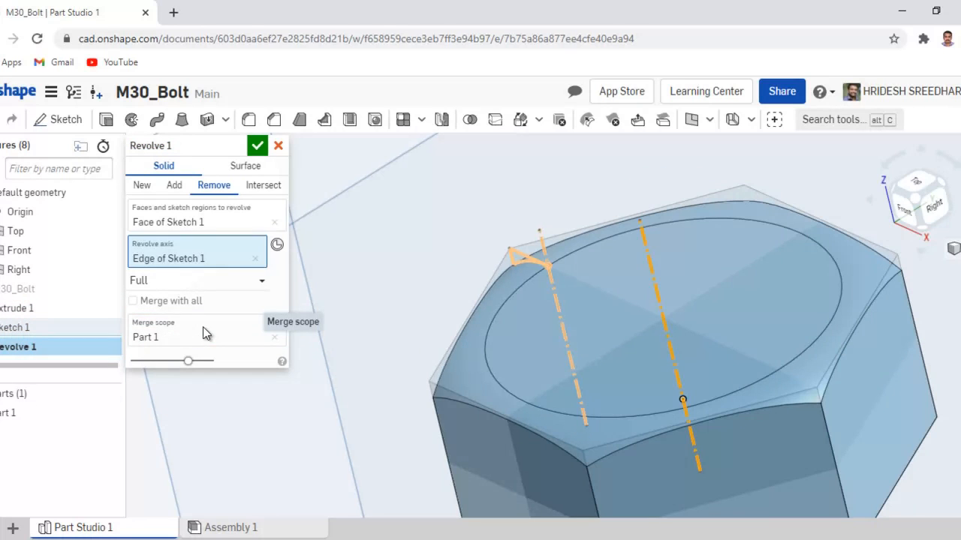
click(258, 145)
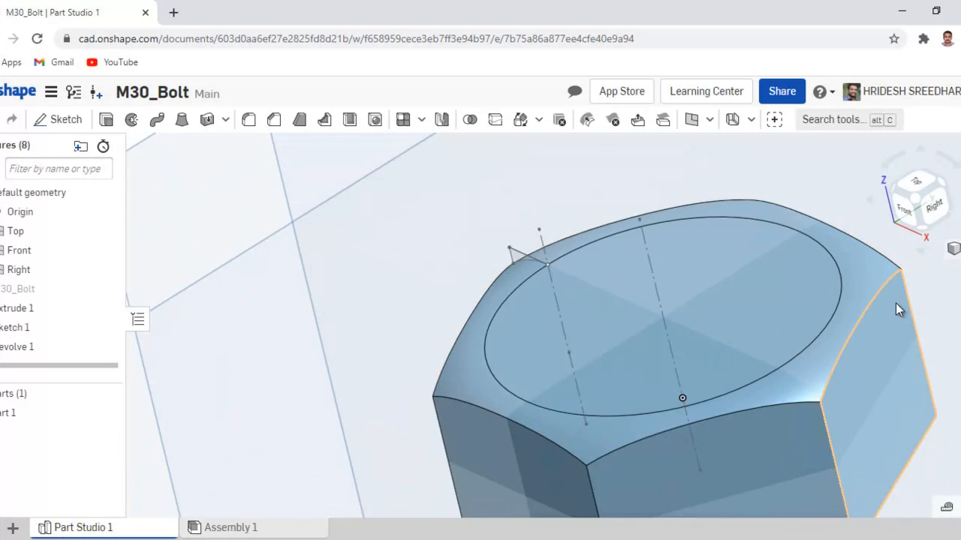
Examine the rounded top edges and the flat underside of the hexagonal bolt head.
scroll(896, 303, down, 5)
middle_drag(953, 392, 623, 337)
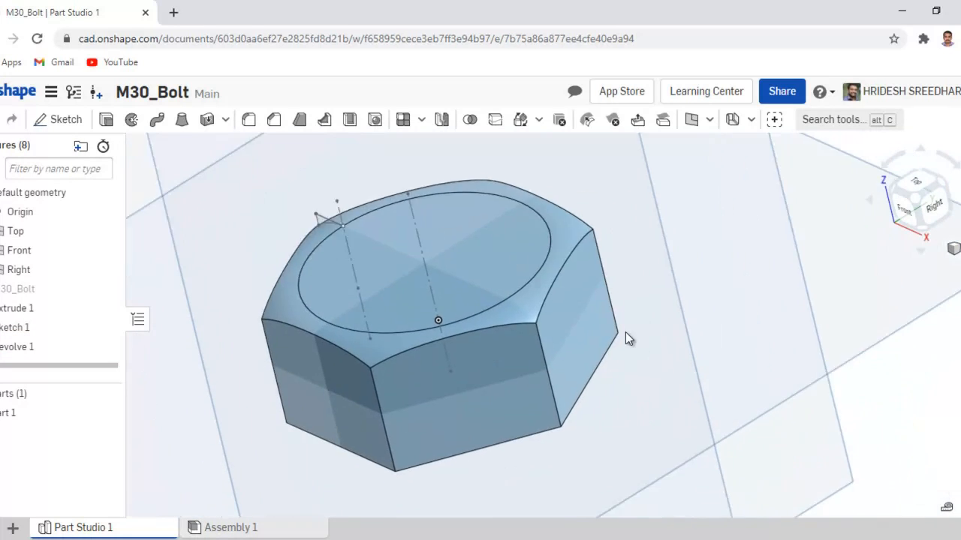
right_drag(735, 360, 794, 361)
right_drag(622, 332, 734, 333)
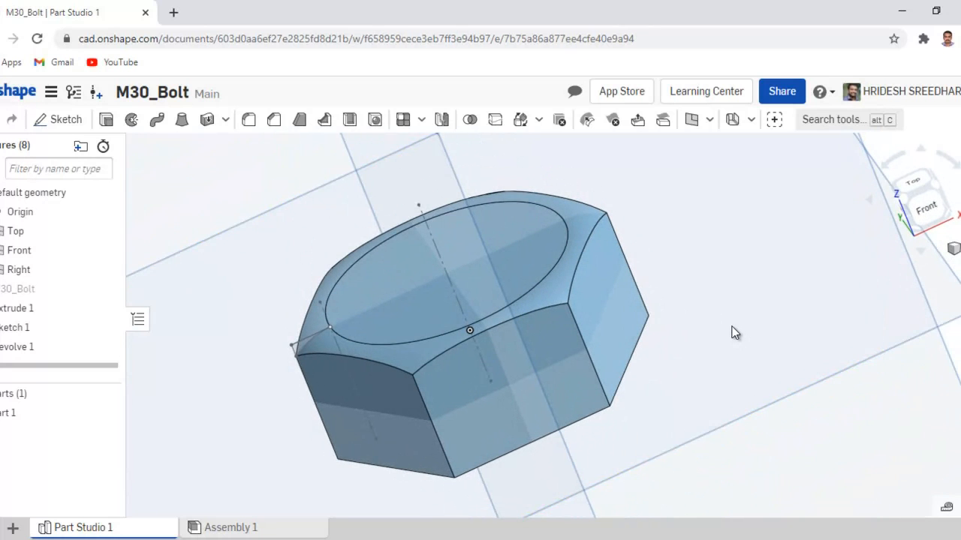
scroll(734, 332, up, 1)
scroll(734, 333, down, 4)
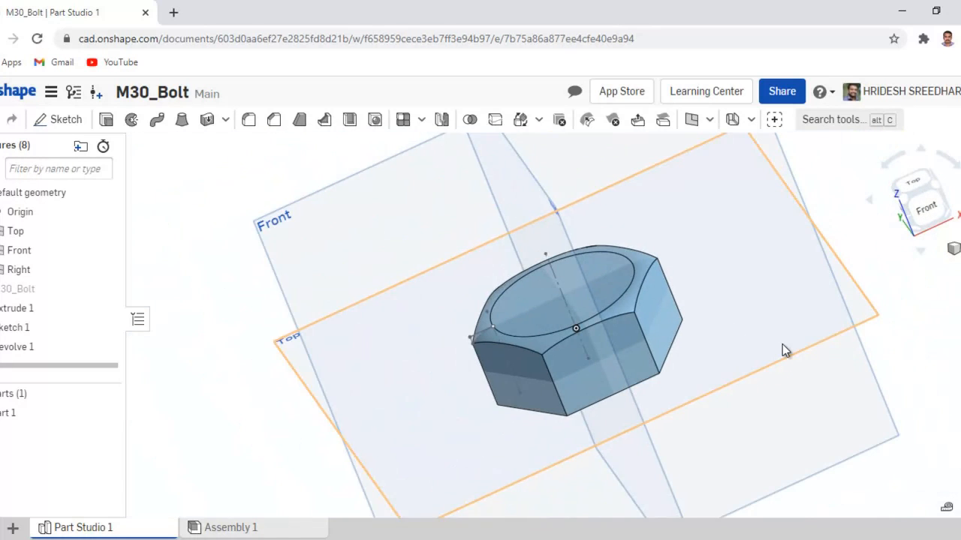
right_drag(783, 349, 709, 331)
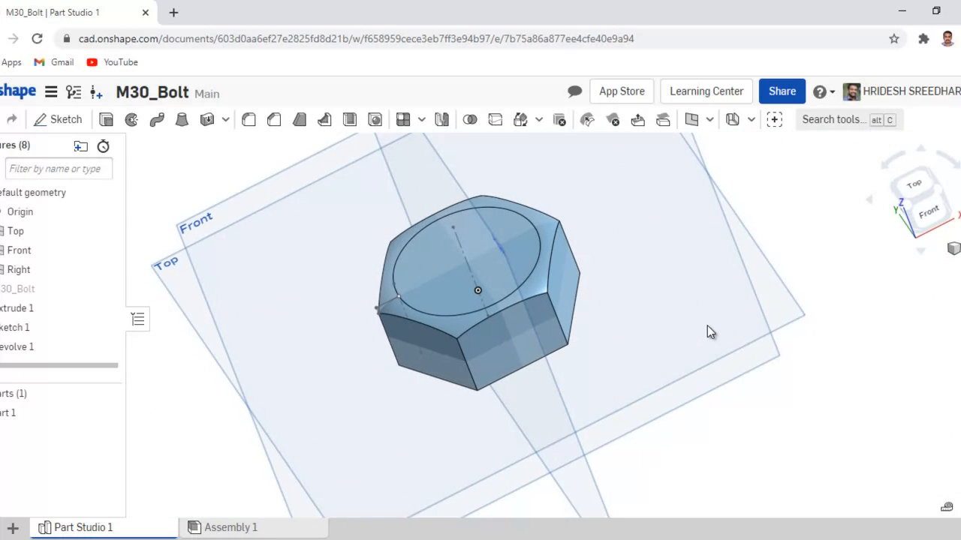
right_drag(833, 327, 838, 251)
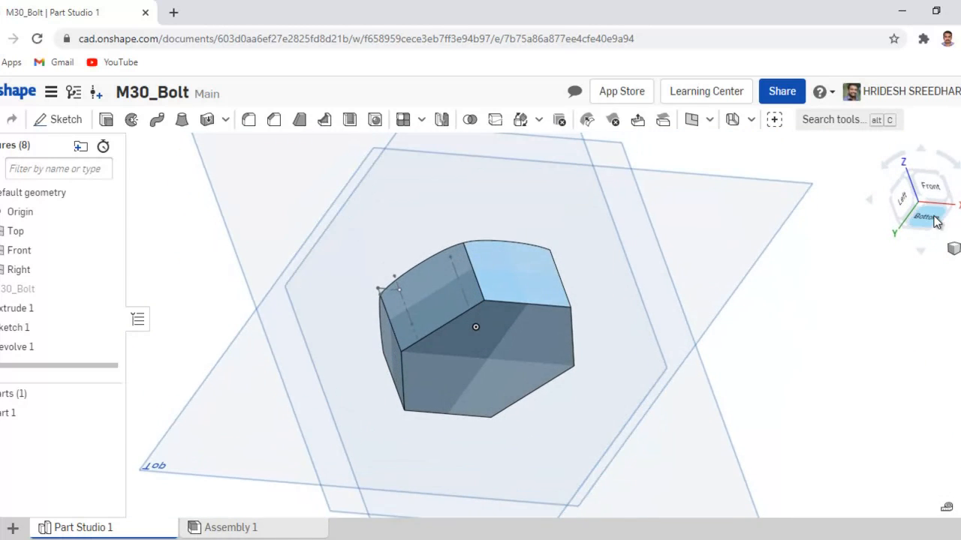
Start a sketch on the flat underside of the bolt head and draw a 3 mm diameter circle centred on the origin.
click(927, 217)
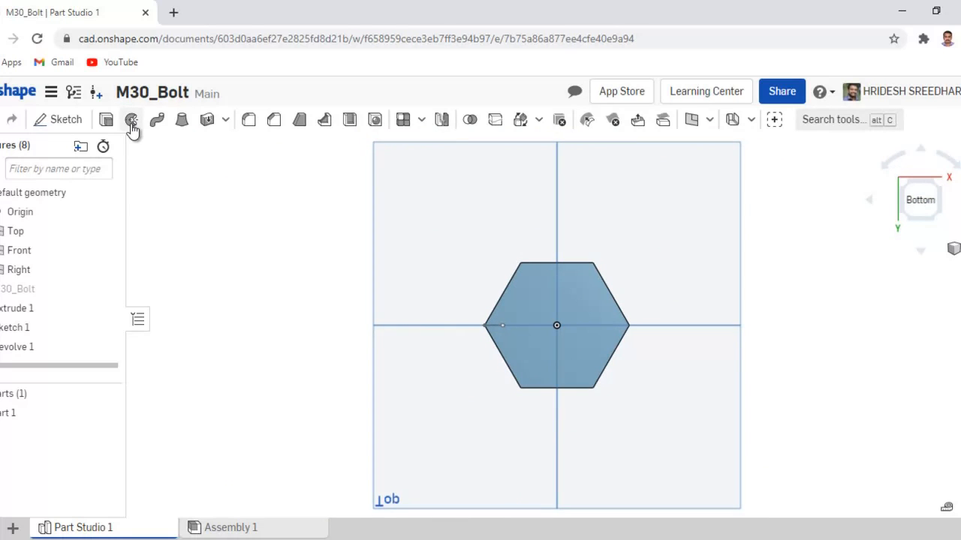
click(68, 122)
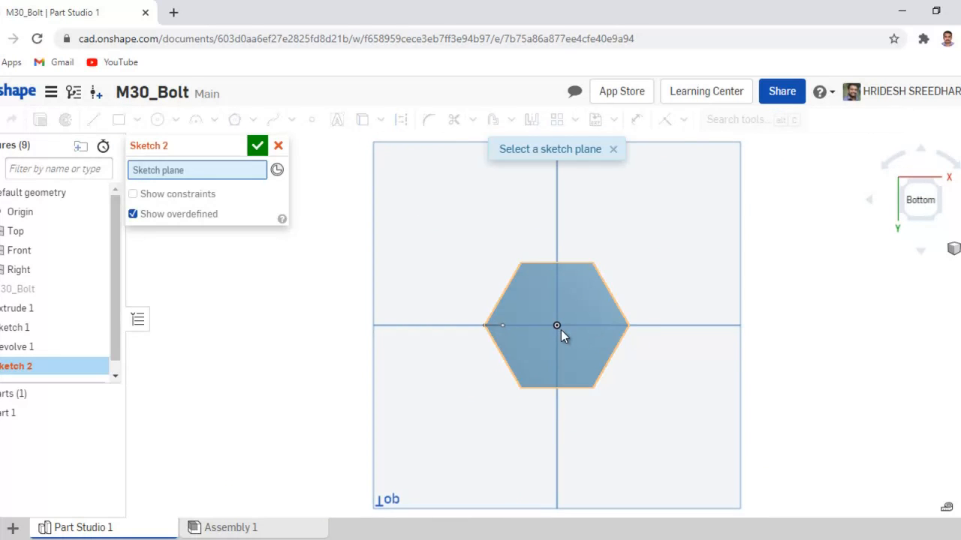
click(563, 331)
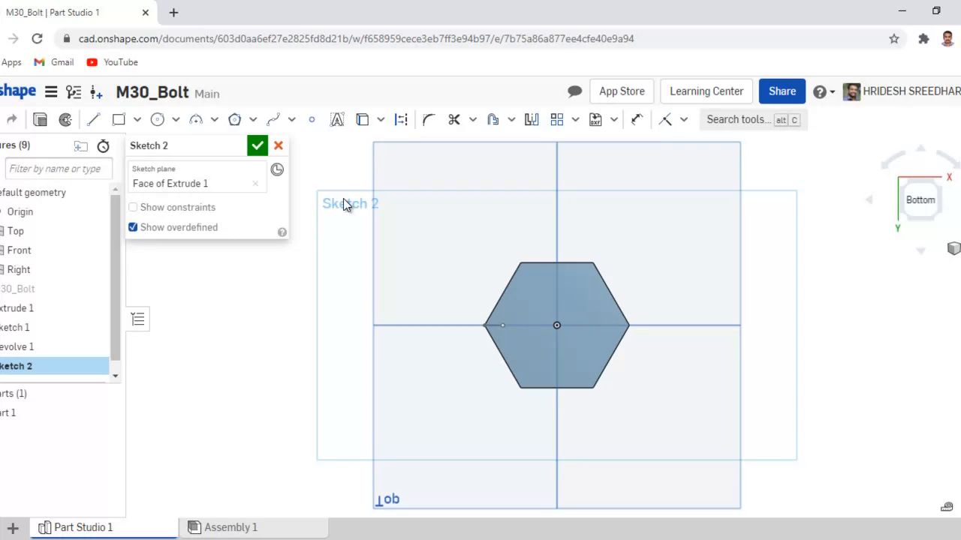
click(158, 121)
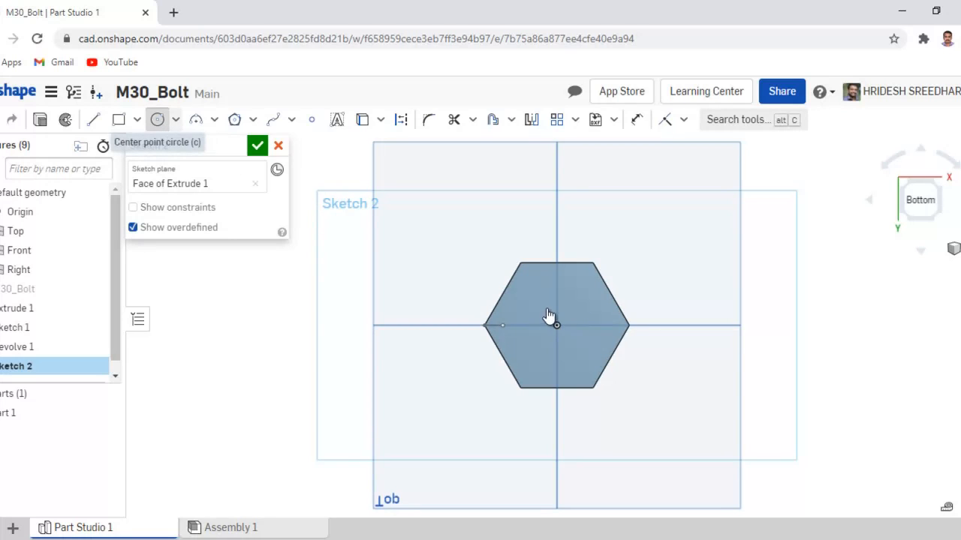
click(556, 325)
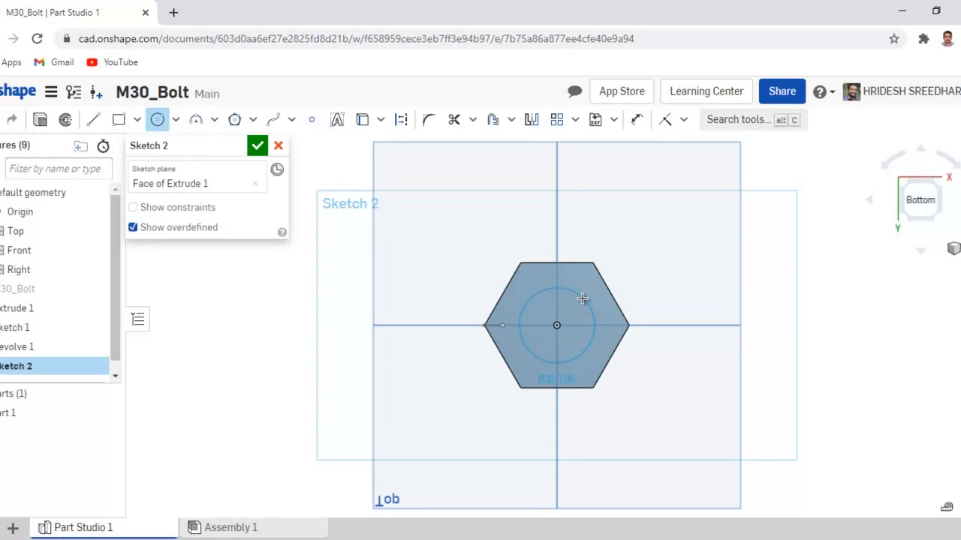
text(3)
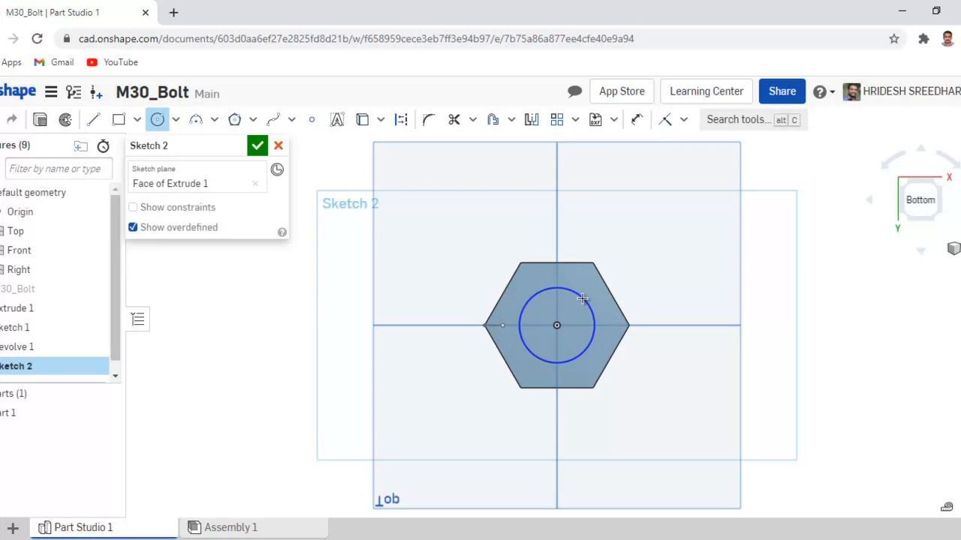
key(Return)
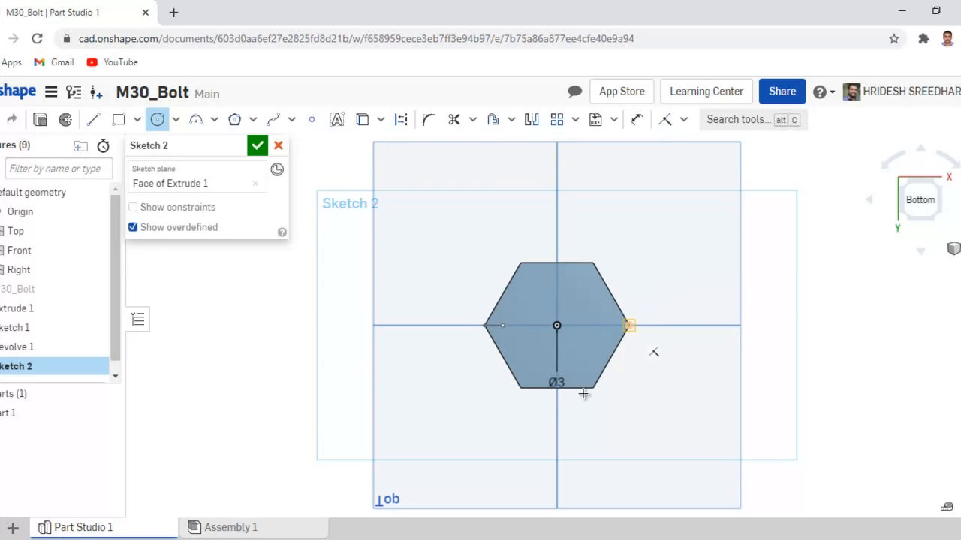
Set the circle's diameter to 30 mm and accept the sketch.
scroll(564, 379, down, 3)
scroll(564, 379, up, 4)
scroll(565, 378, up, 3)
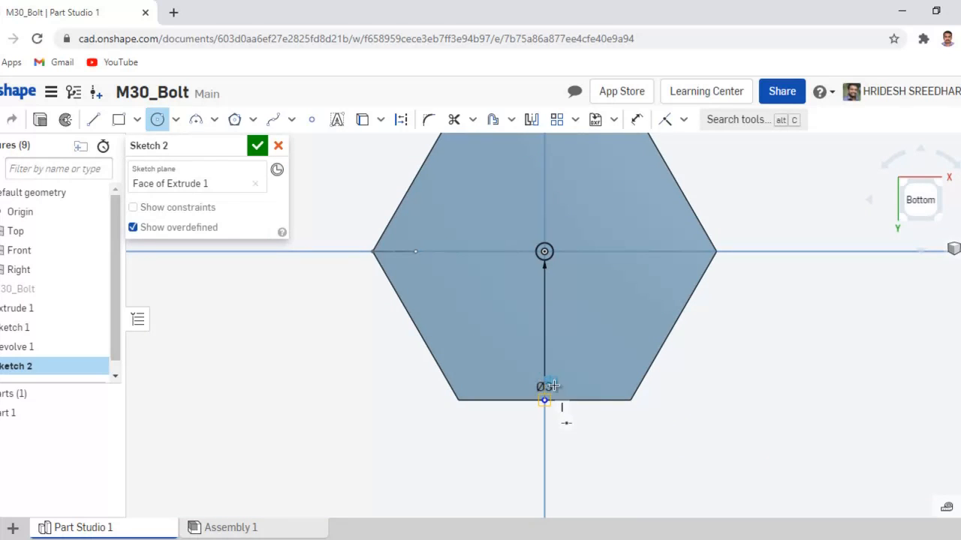
key(Escape)
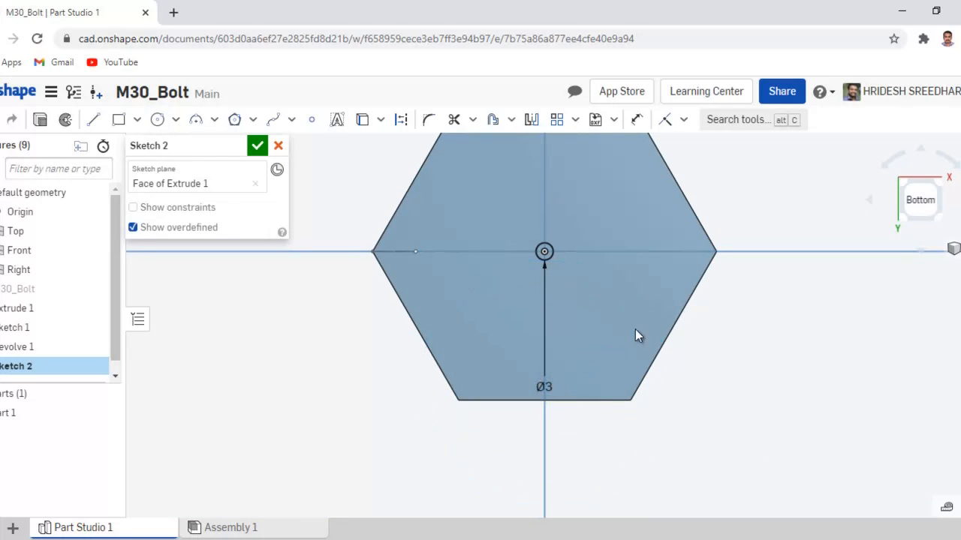
double_click(553, 388)
text(30)
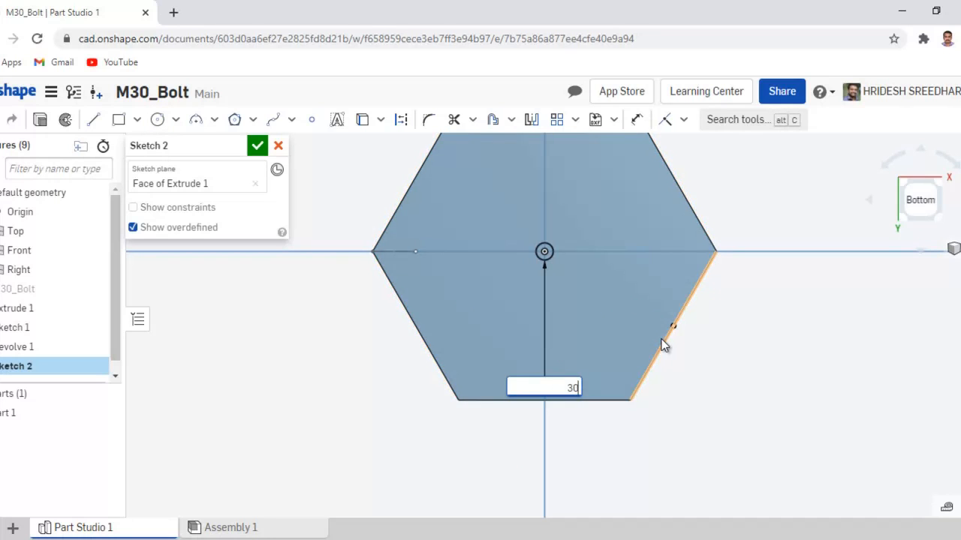
key(Return)
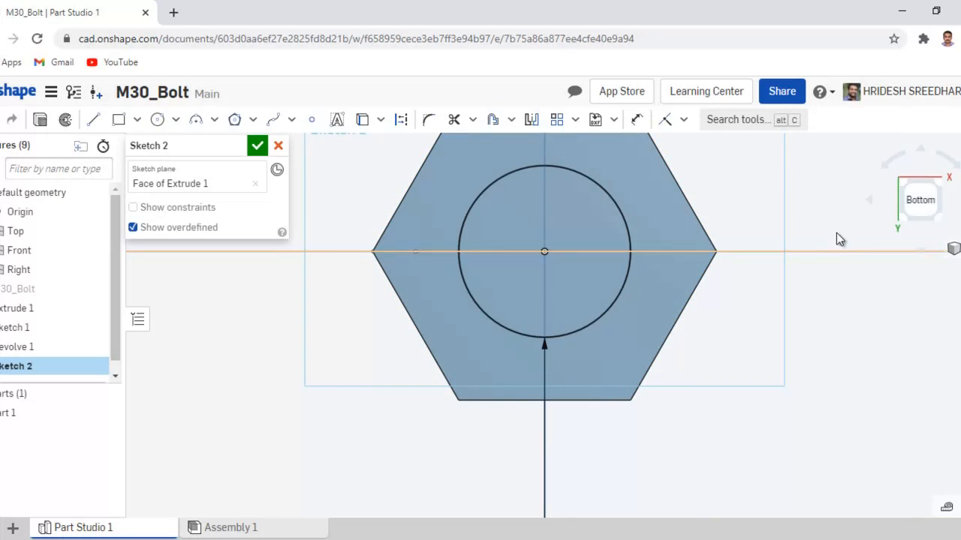
scroll(827, 229, up, 2)
scroll(827, 228, down, 4)
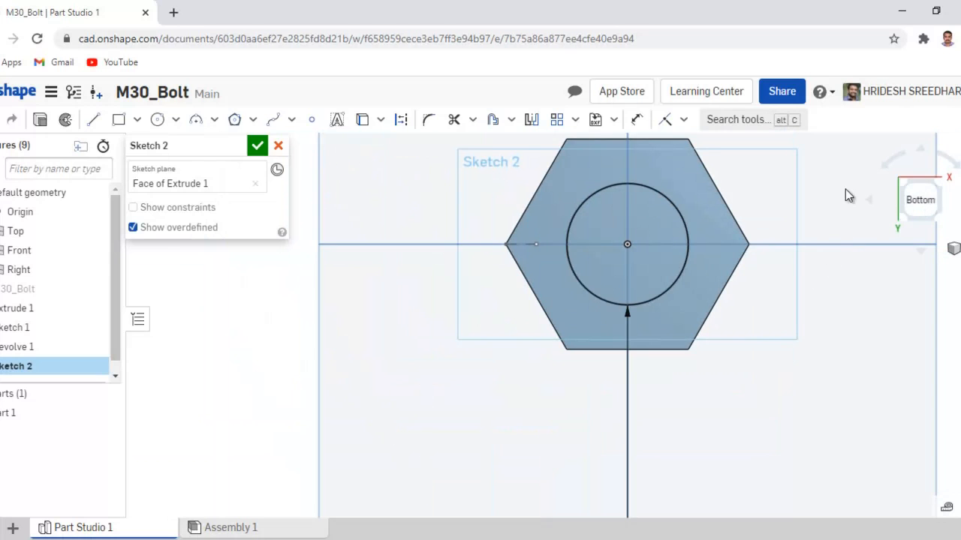
right_drag(847, 195, 859, 238)
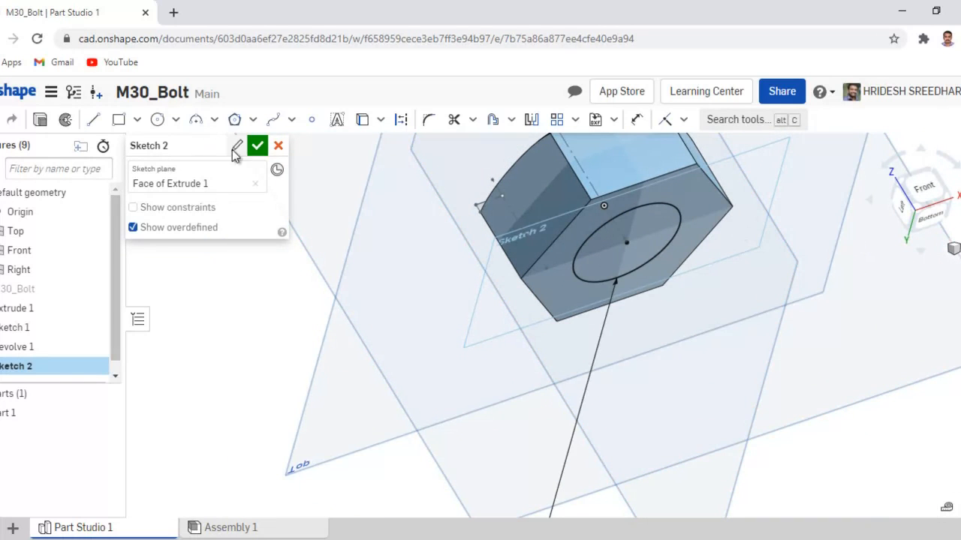
click(258, 145)
Extrude the Sketch 2 circle as a blind Add, 120 mm deep away from the head, to form the bolt shank.
click(105, 120)
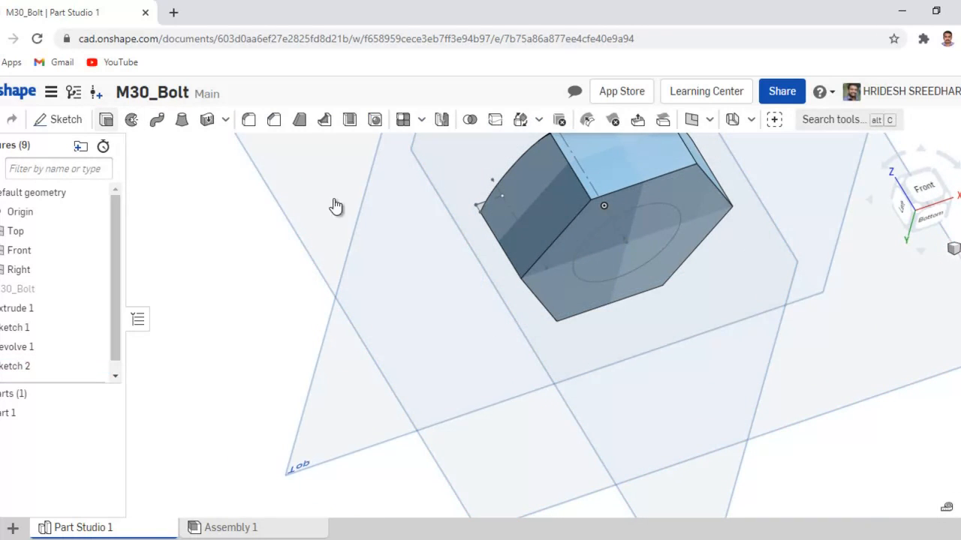
click(664, 234)
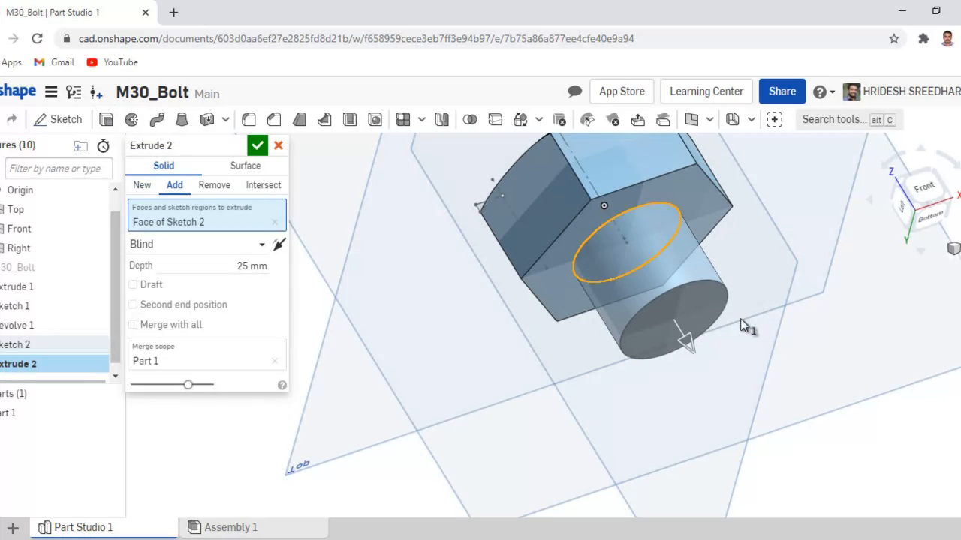
drag(704, 363, 773, 459)
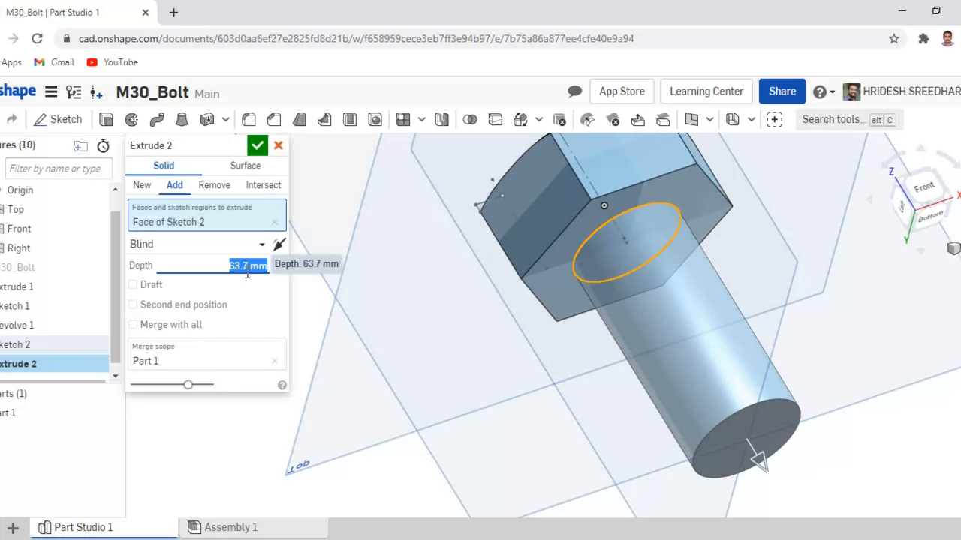
text(120)
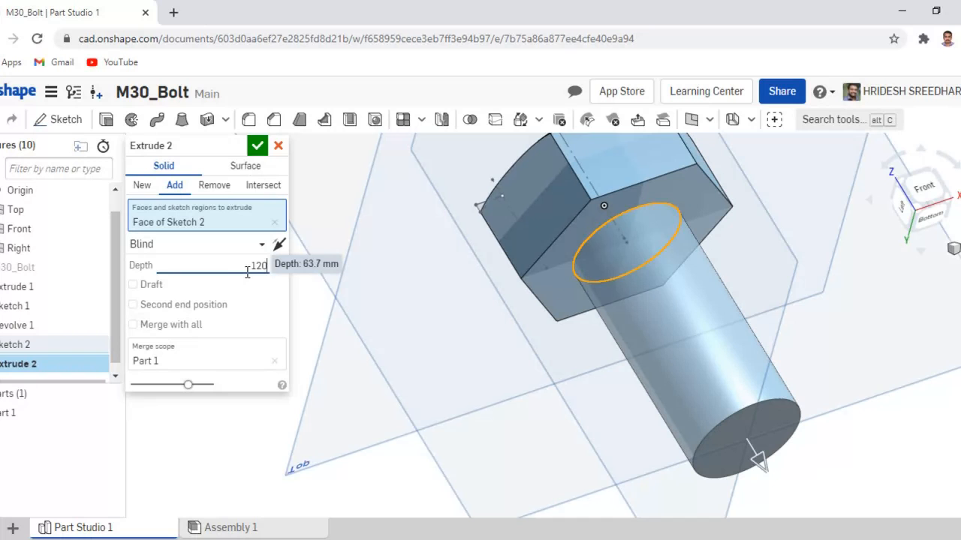
key(Return)
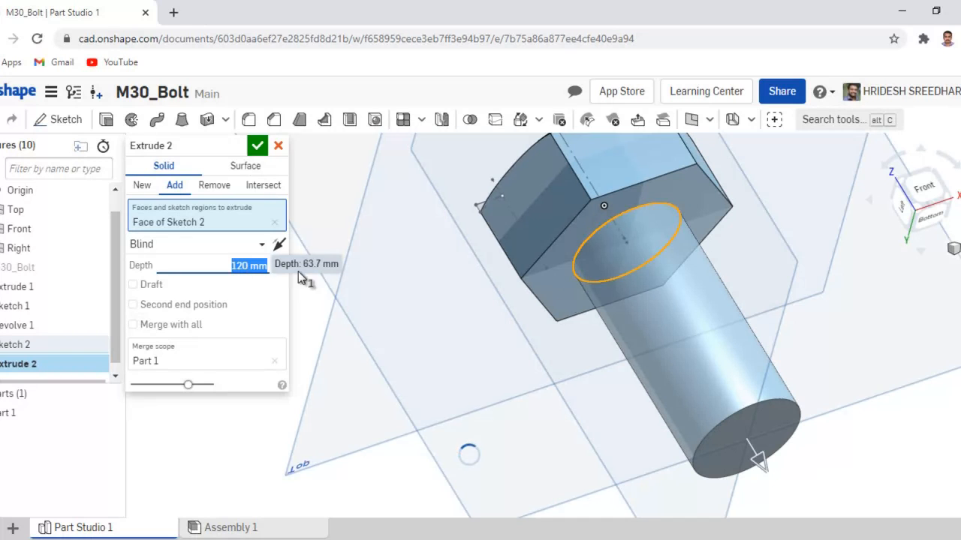
scroll(827, 265, up, 3)
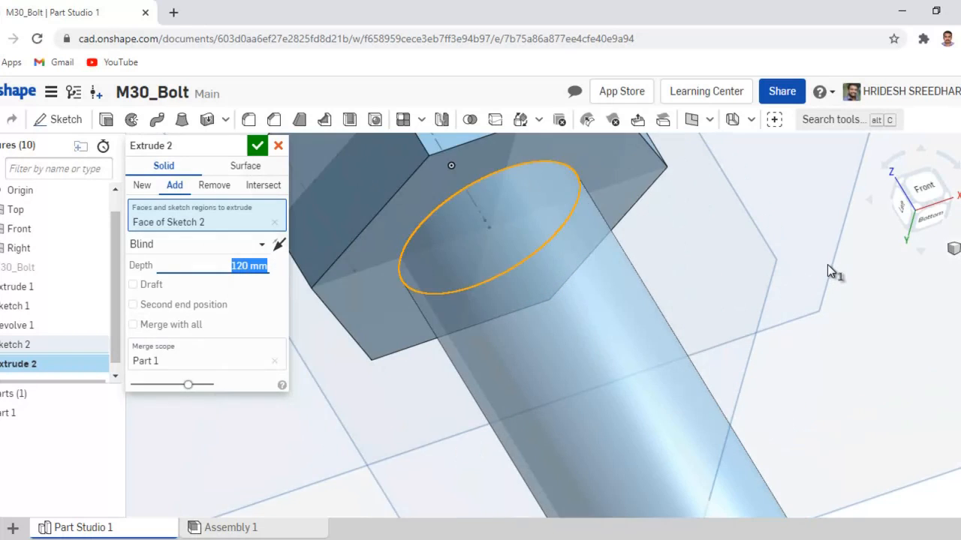
scroll(827, 265, down, 6)
middle_drag(854, 296, 667, 287)
right_drag(667, 293, 851, 322)
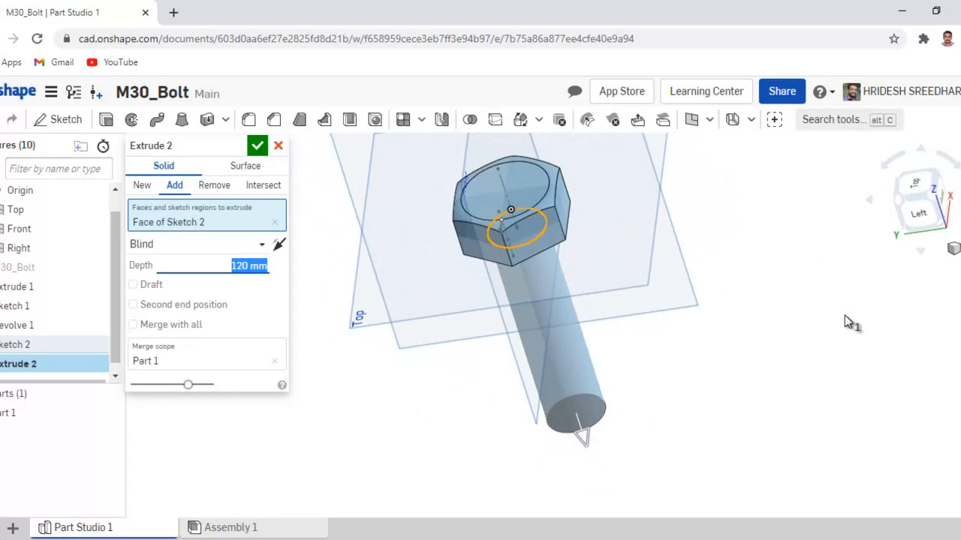
key(Return)
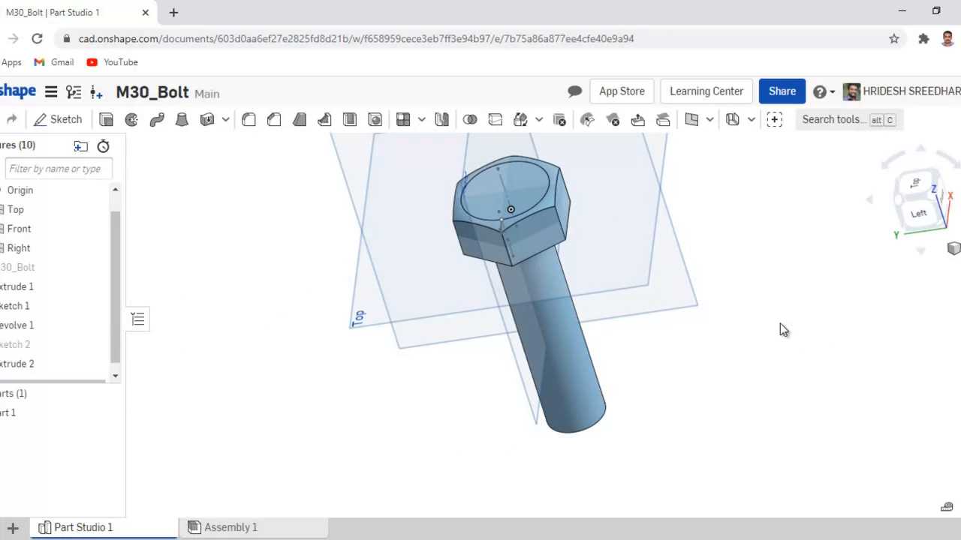
Chamfer the circular edge at the free end of the shank using Distance and angle, with 3 mm and 45 degrees.
right_drag(781, 328, 786, 250)
scroll(663, 335, down, 3)
scroll(651, 355, up, 5)
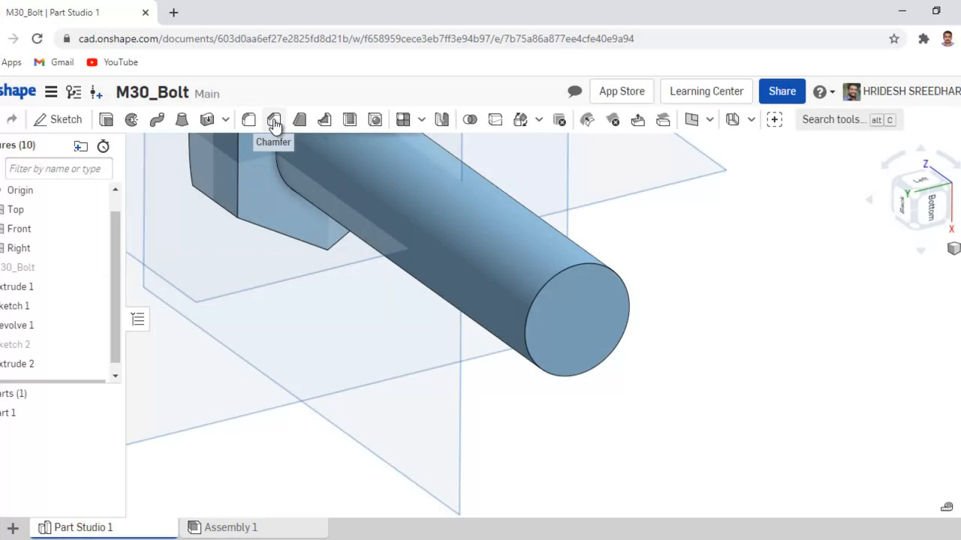
click(275, 123)
click(553, 276)
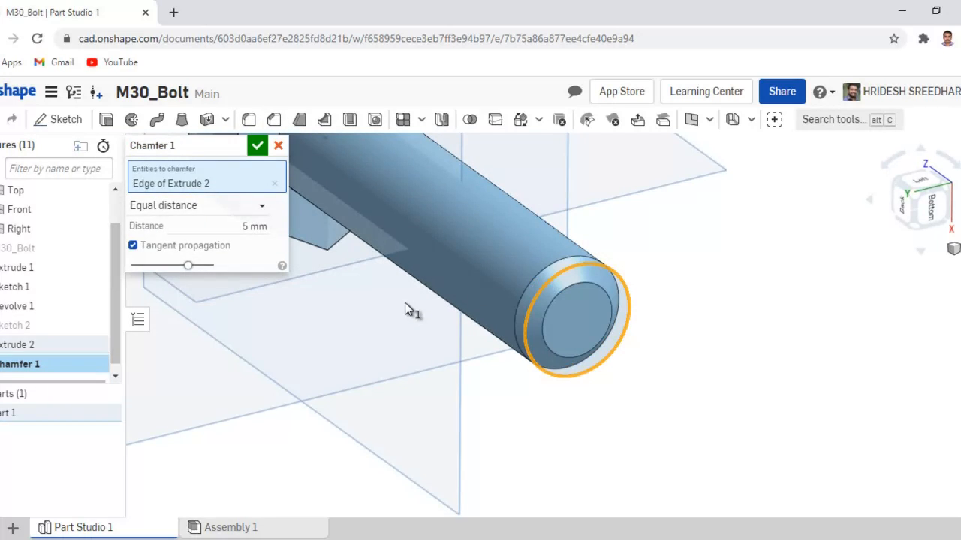
click(200, 204)
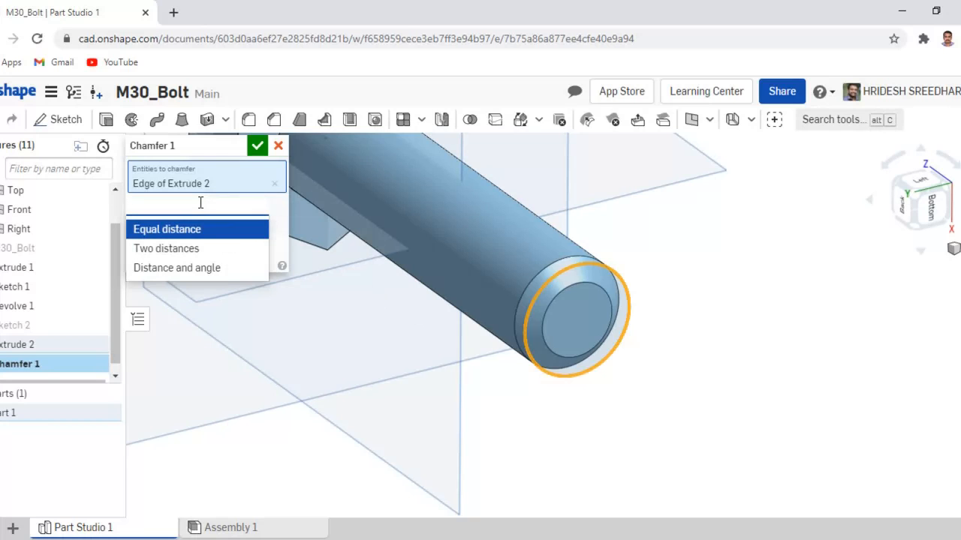
click(207, 272)
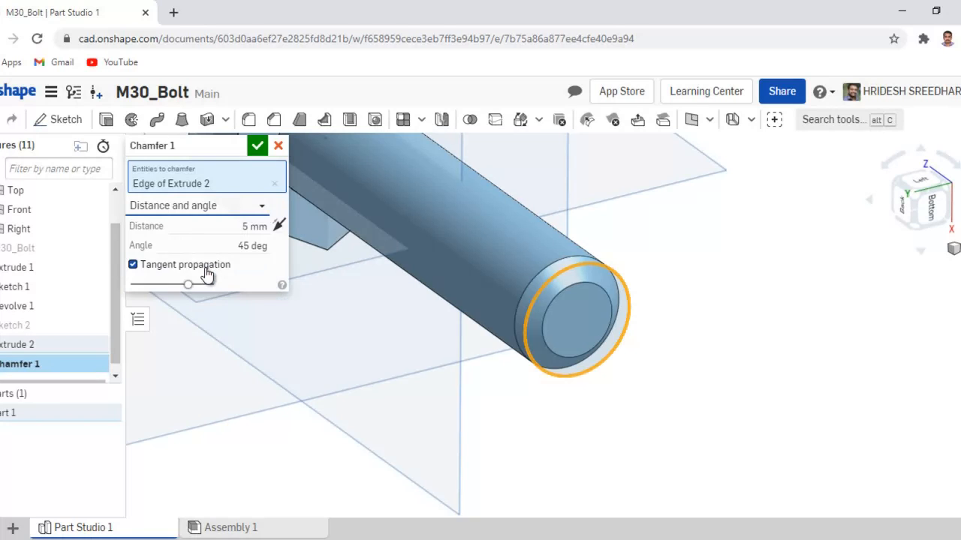
click(245, 226)
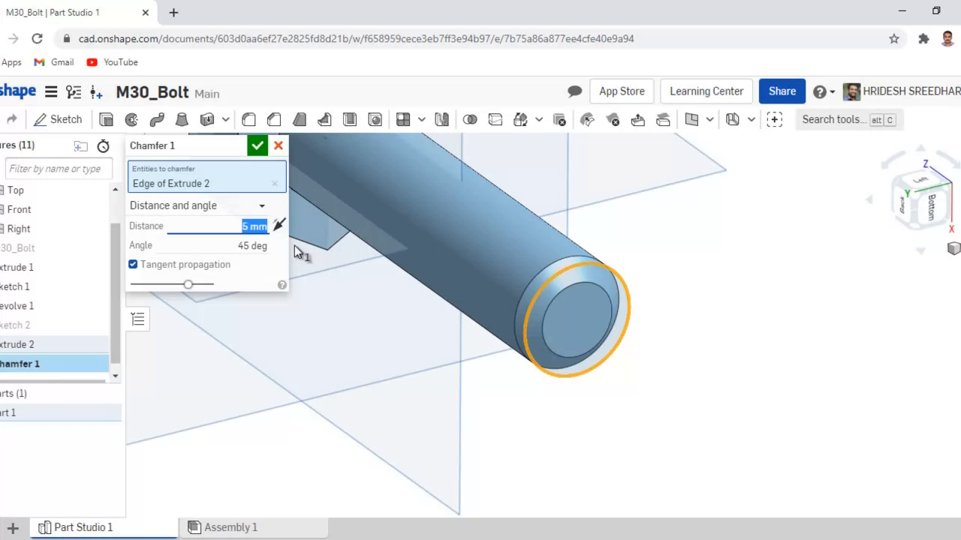
text(3)
key(Return)
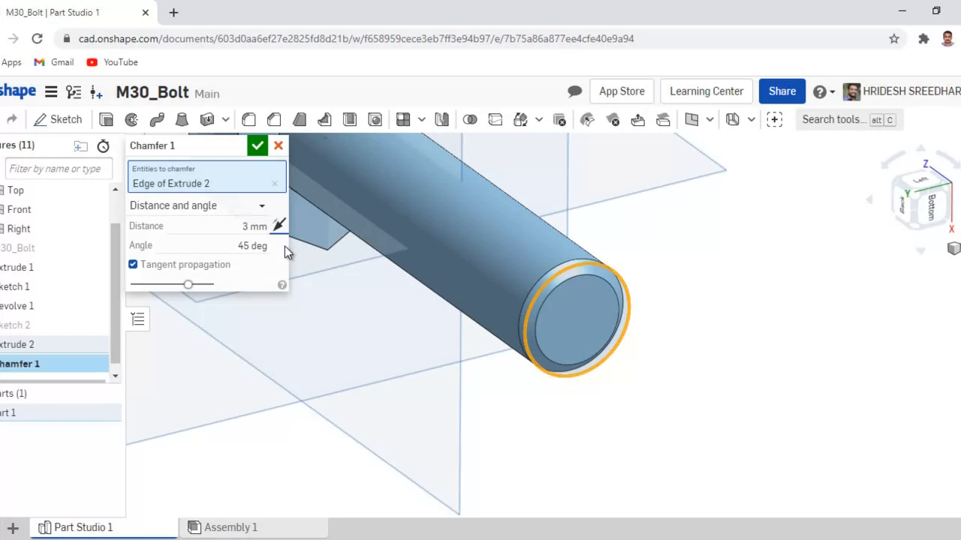
click(256, 144)
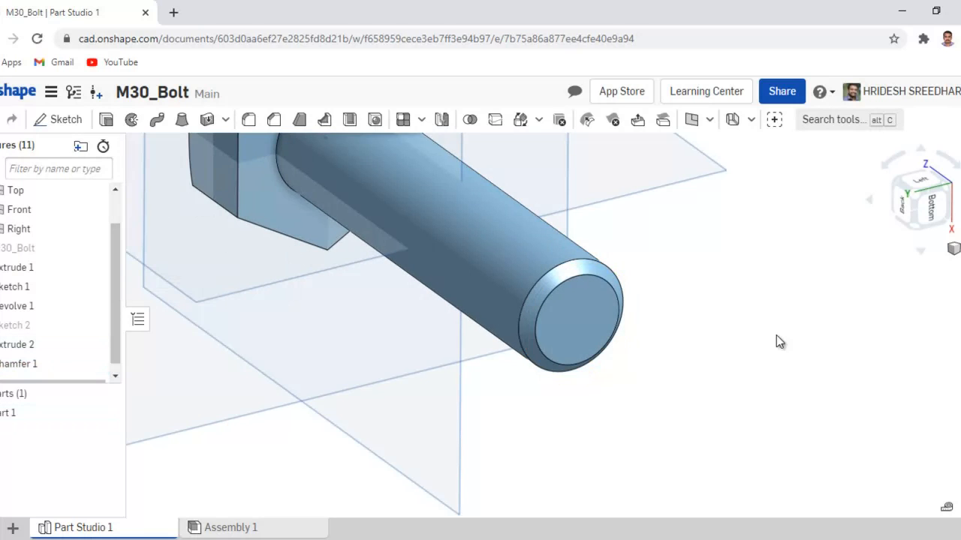
Examine the bolt's head, shank and chamfered end from several angles.
scroll(719, 238, down, 2)
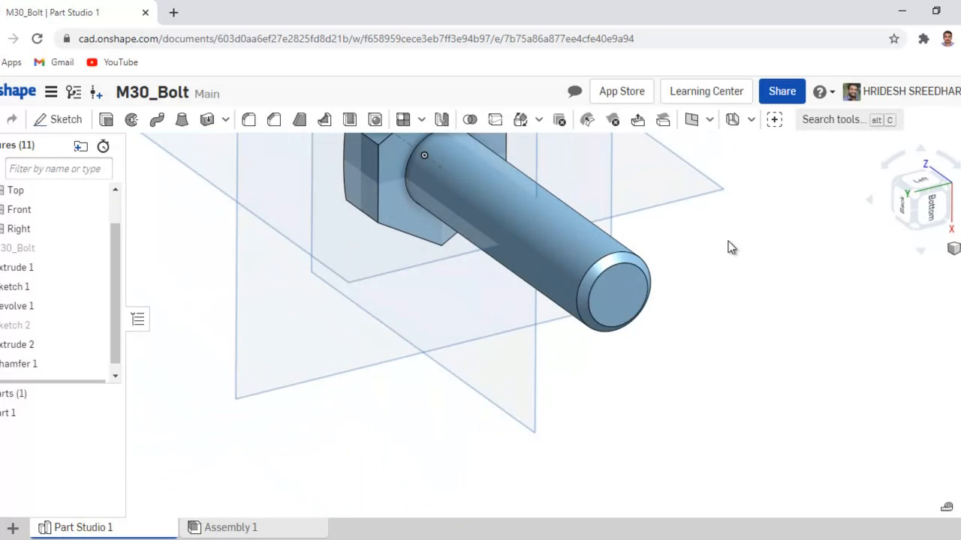
middle_drag(728, 241, 715, 279)
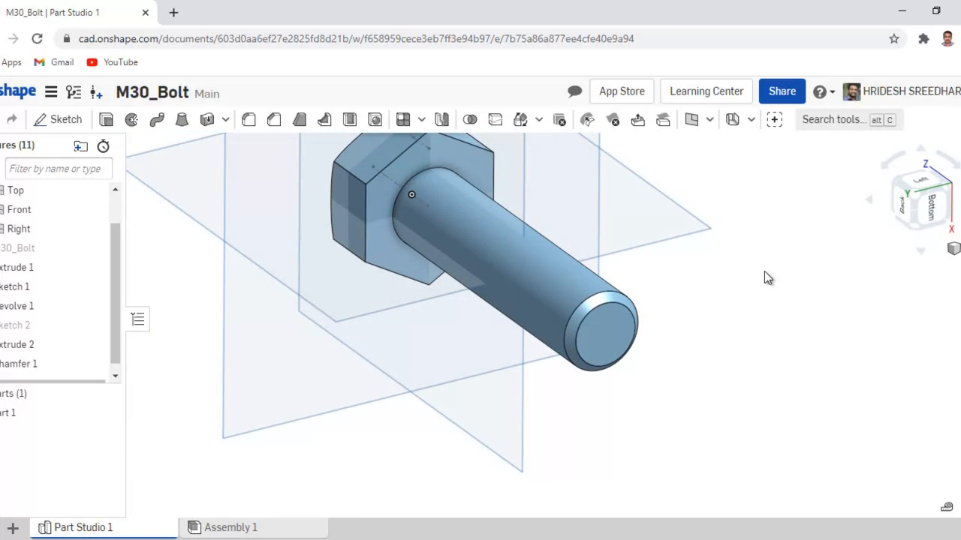
right_drag(764, 271, 753, 325)
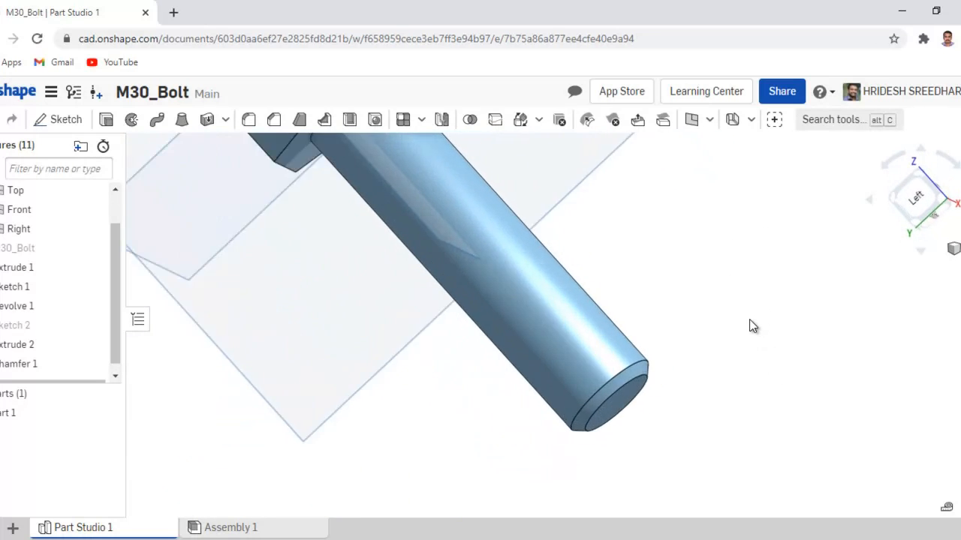
scroll(750, 265, down, 5)
middle_drag(766, 292, 714, 318)
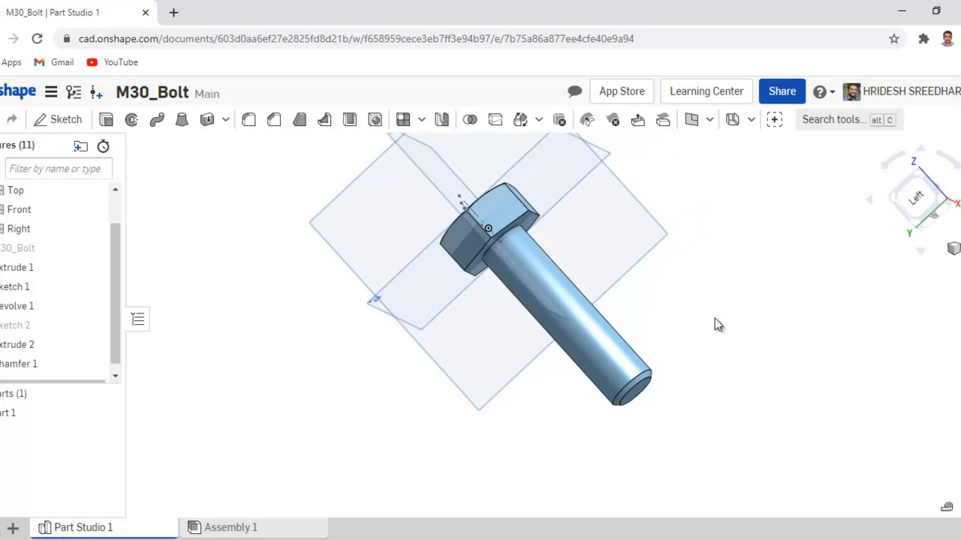
right_drag(714, 318, 735, 293)
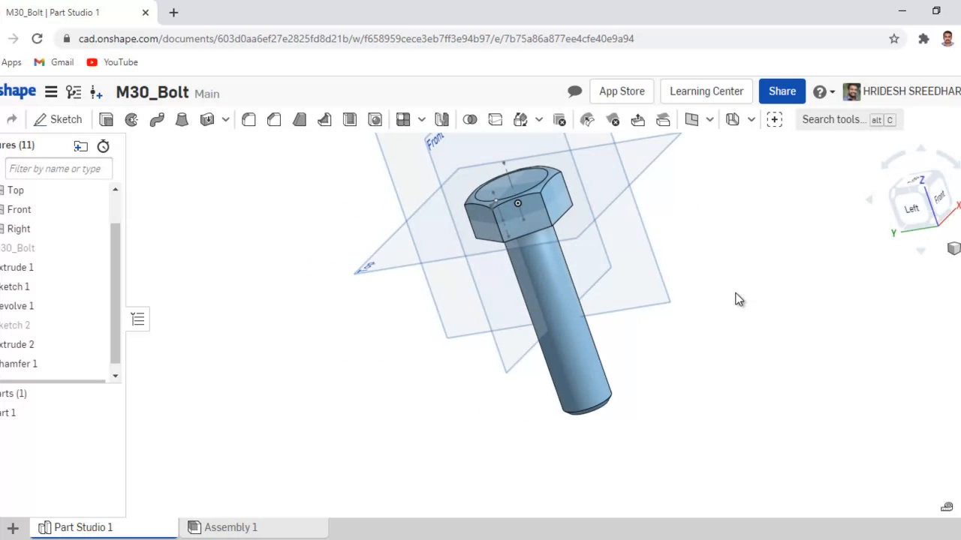
middle_drag(725, 298, 710, 354)
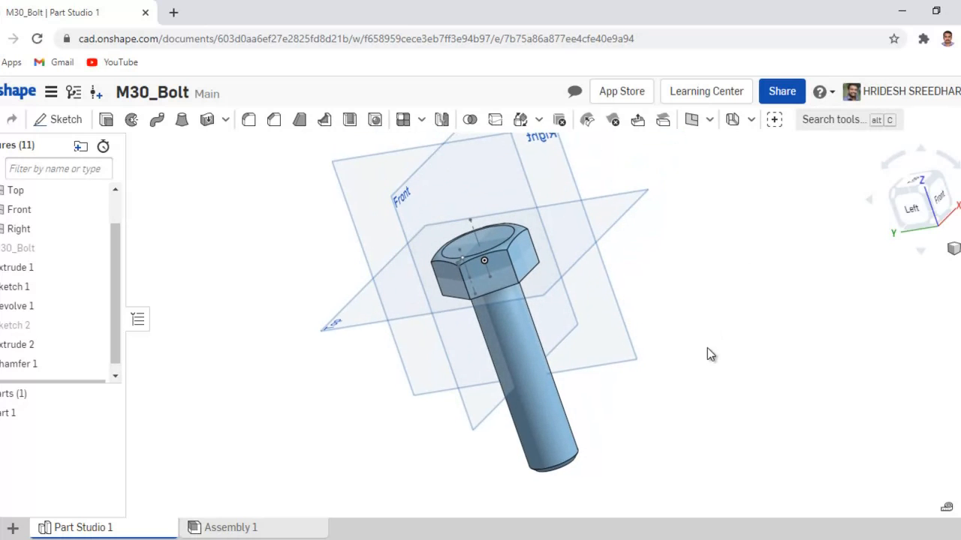
mouse_move(726, 369)
right_down()
mouse_move(728, 312)
mouse_move(753, 365)
mouse_move(733, 371)
right_up()
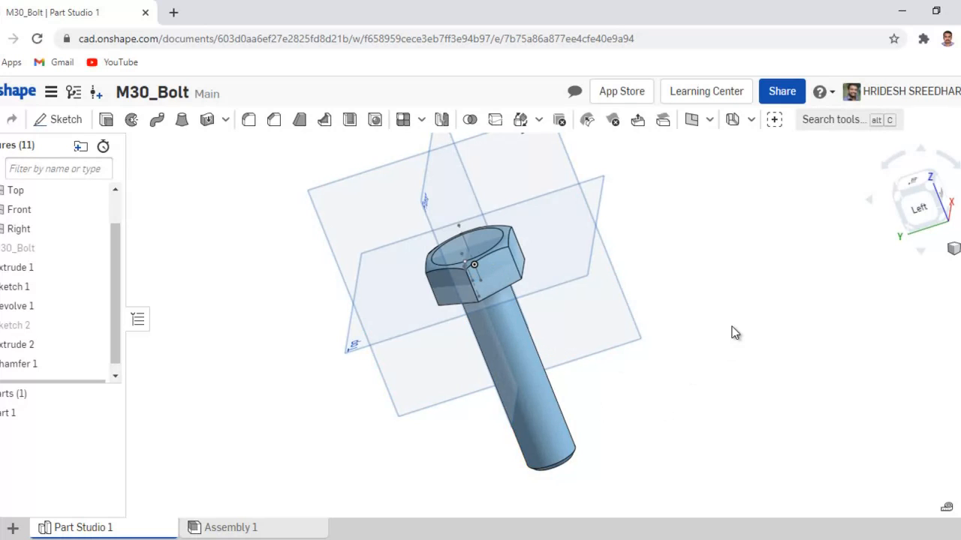
Close the M30_Bolt document and reopen it from the Experiment No:01 folder.
scroll(733, 329, up, 2)
scroll(732, 328, down, 2)
mouse_move(713, 283)
middle_down()
mouse_move(740, 302)
mouse_move(711, 281)
middle_up()
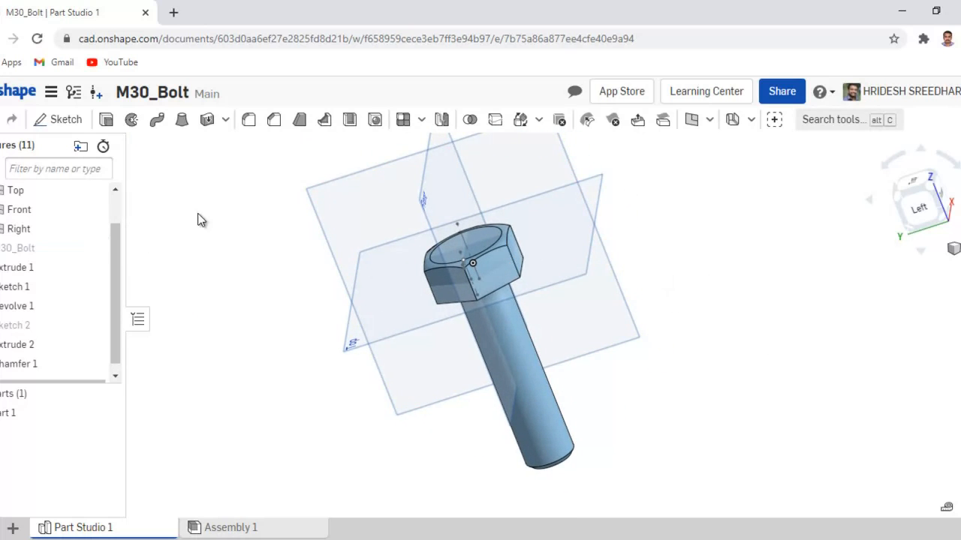
click(51, 92)
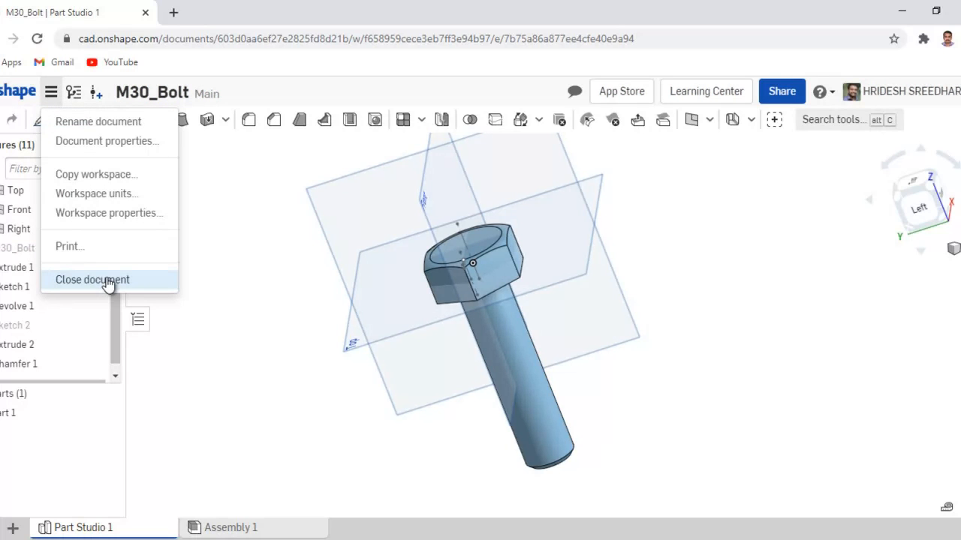
click(107, 280)
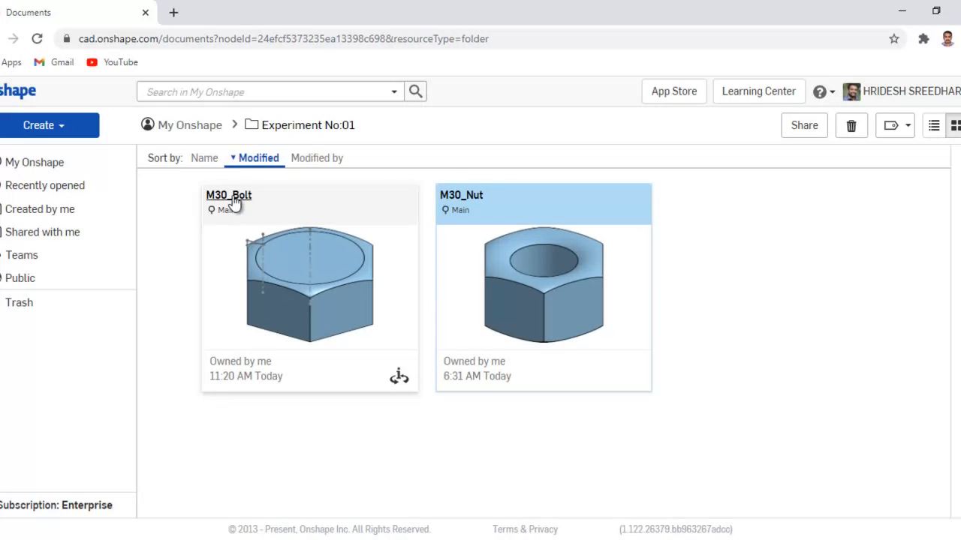
double_click(314, 281)
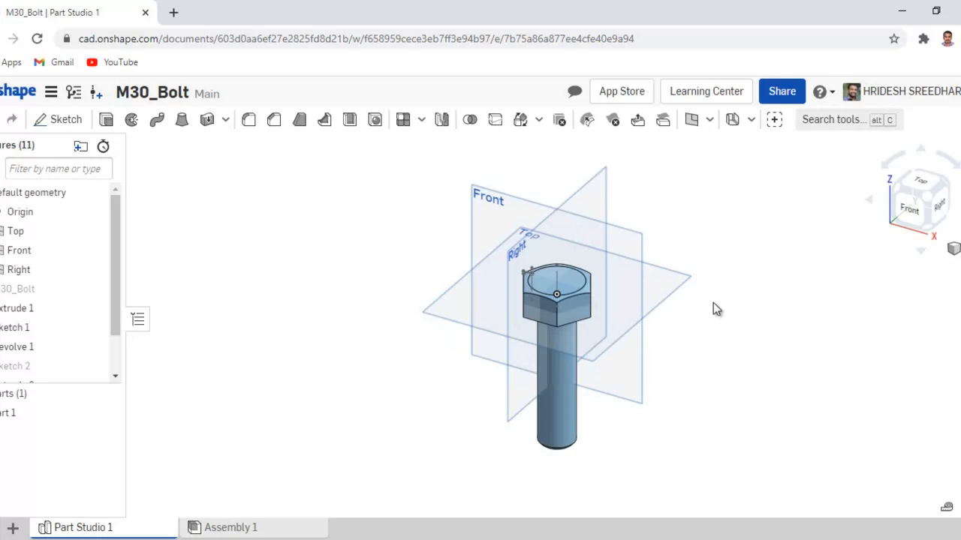
Inspect the reopened bolt's hexagonal head and shank from several angles.
right_drag(785, 317, 768, 328)
scroll(670, 367, up, 2)
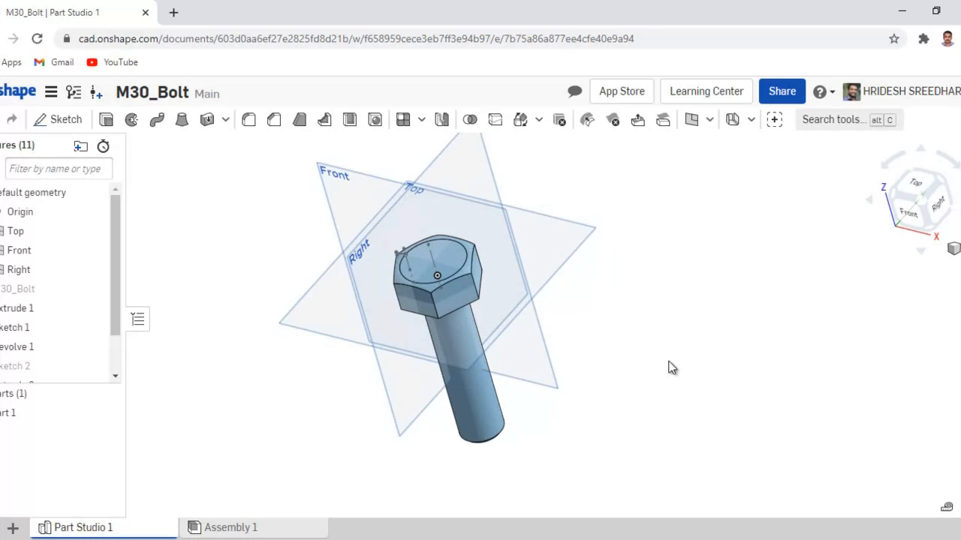
scroll(694, 321, up, 2)
right_drag(783, 361, 850, 353)
middle_drag(751, 362, 756, 334)
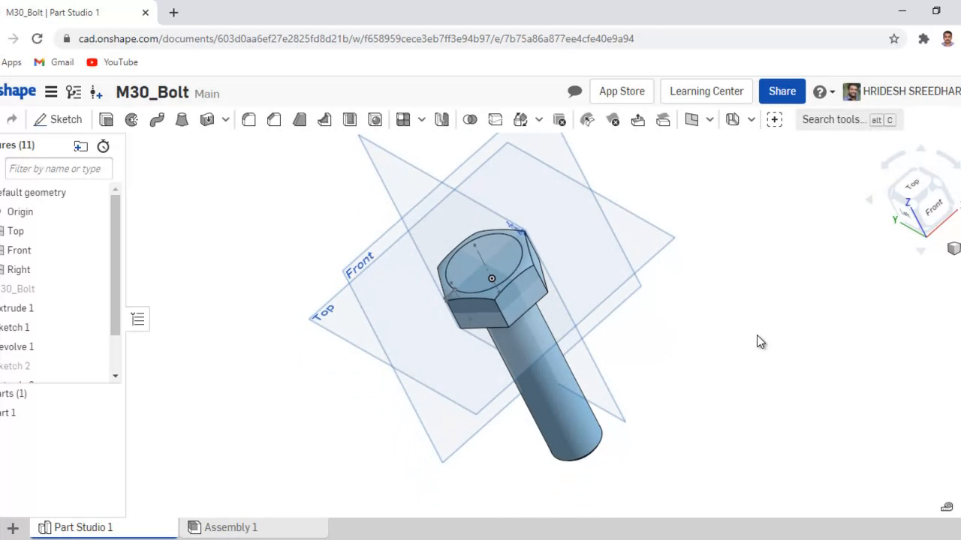
right_drag(776, 371, 770, 350)
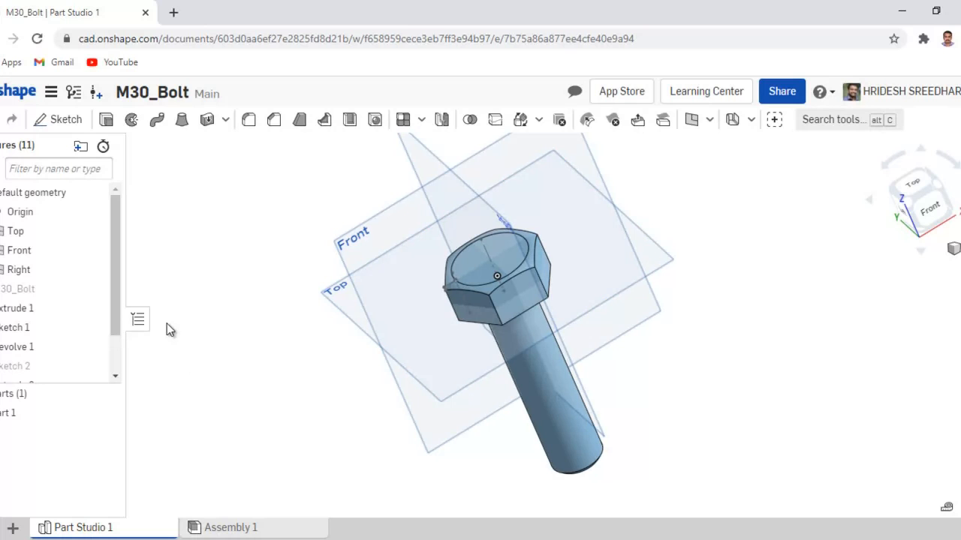
middle_drag(755, 305, 770, 306)
Set the model to the isometric view and examine the bolt's head and chamfered shank end up close.
click(952, 249)
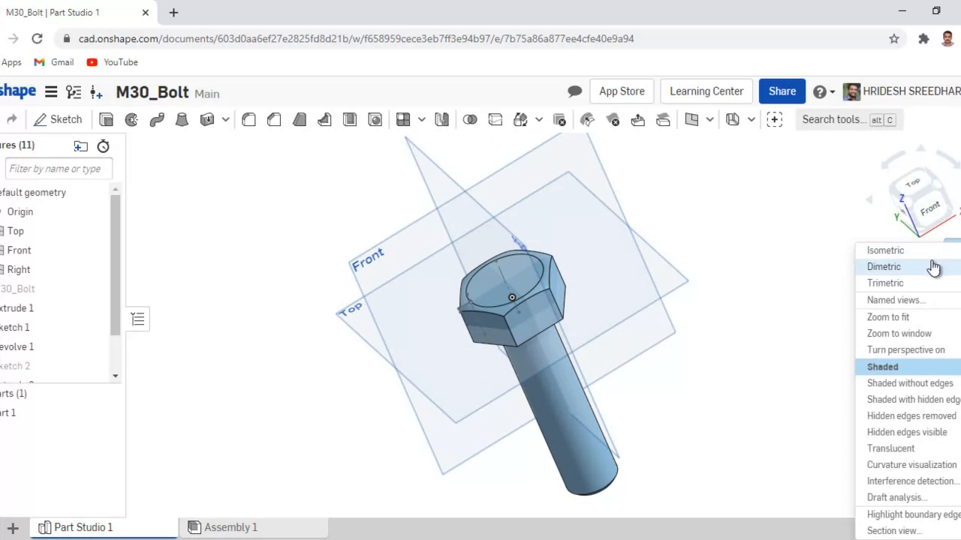
click(890, 192)
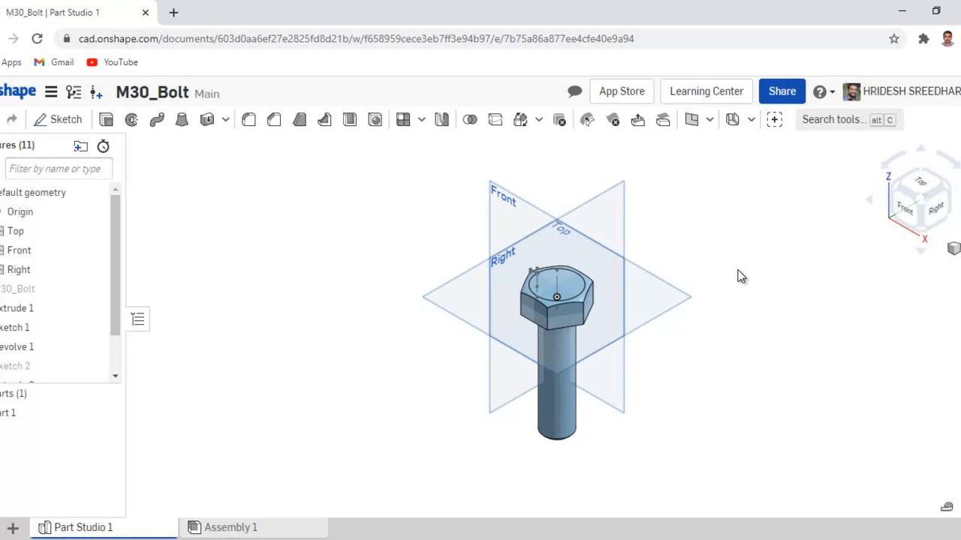
scroll(737, 276, down, 2)
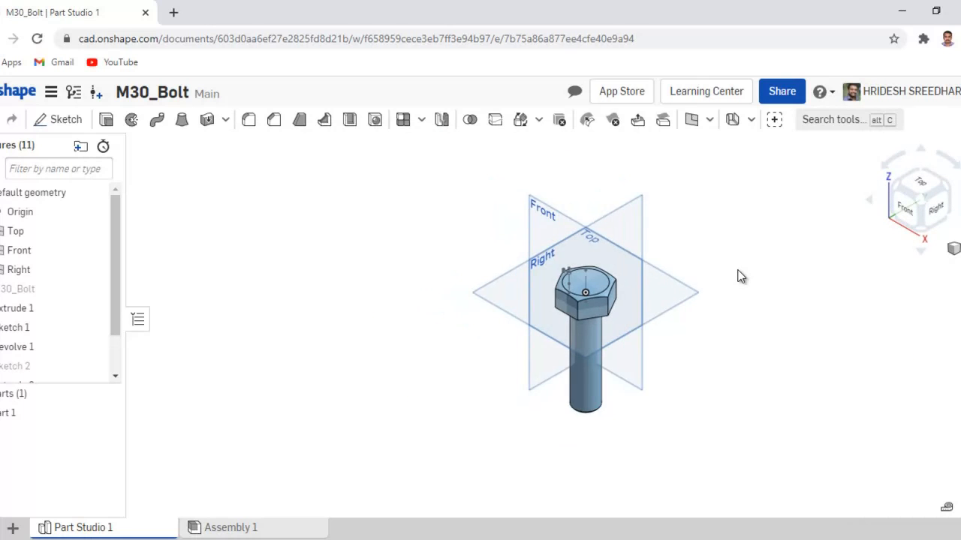
scroll(738, 276, up, 4)
middle_drag(785, 326, 741, 318)
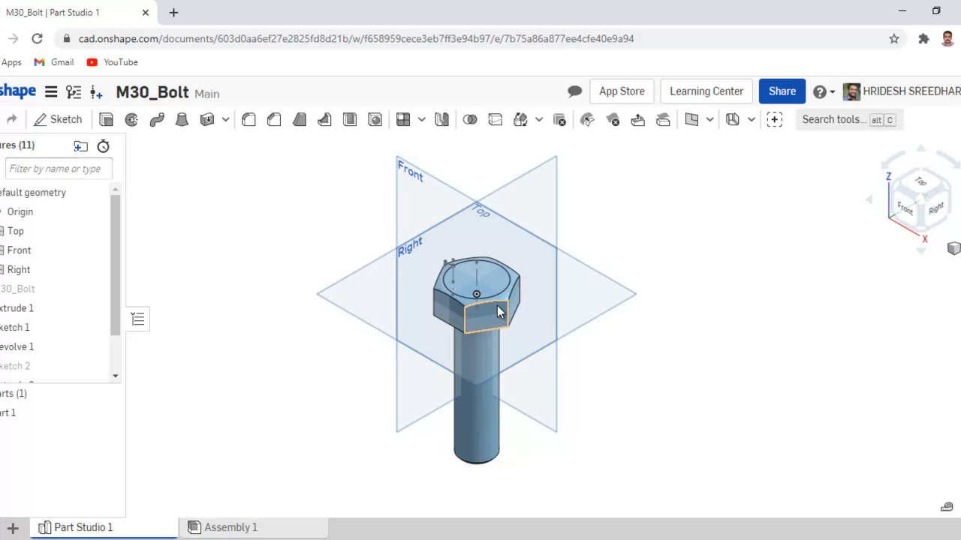
scroll(697, 371, up, 3)
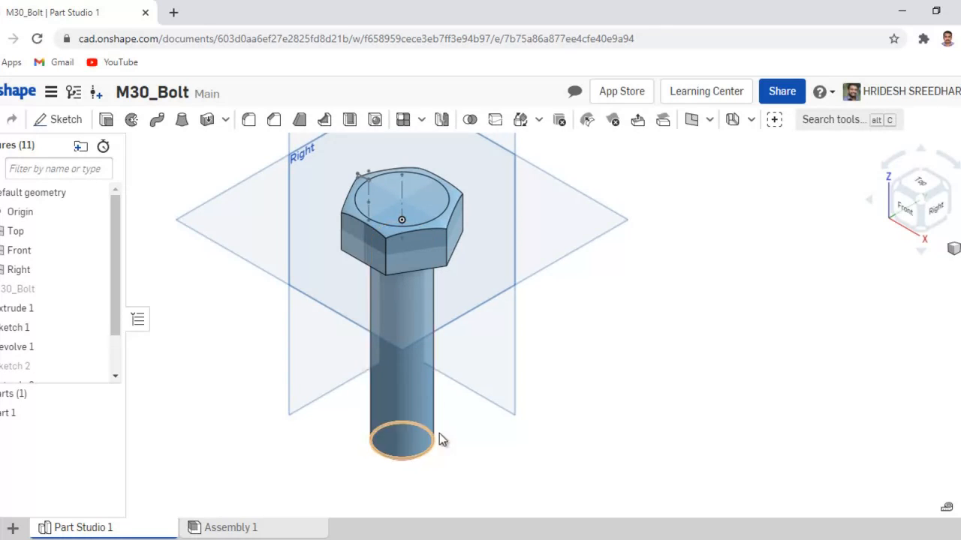
middle_drag(608, 341, 623, 352)
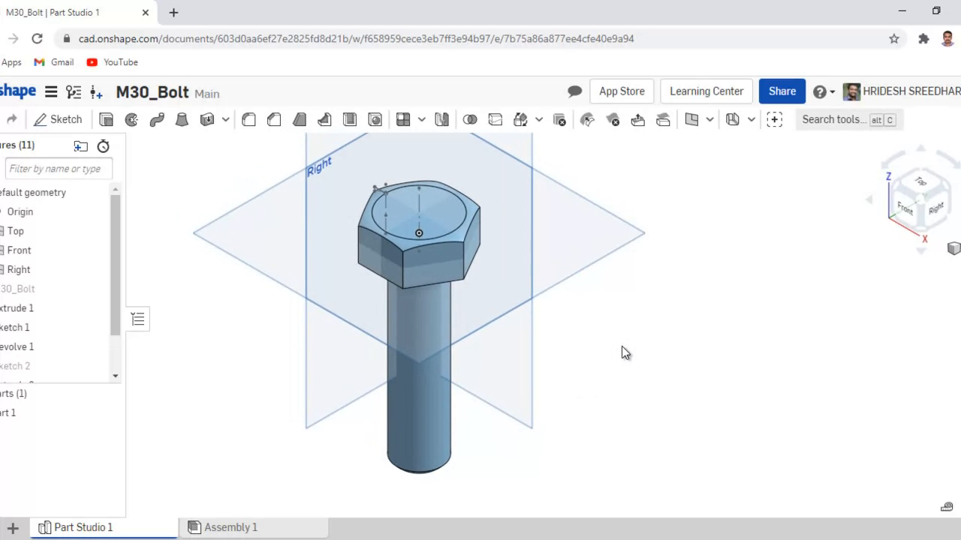
click(646, 539)
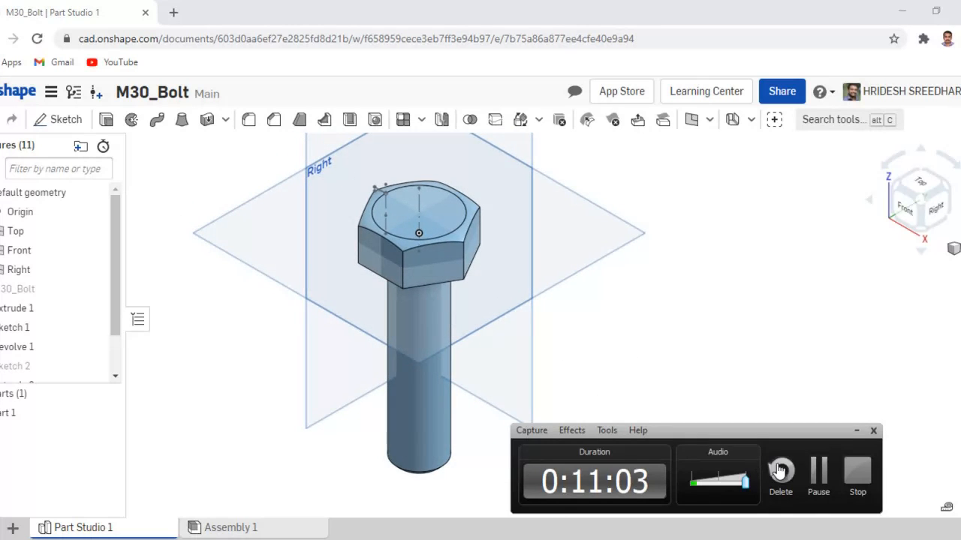